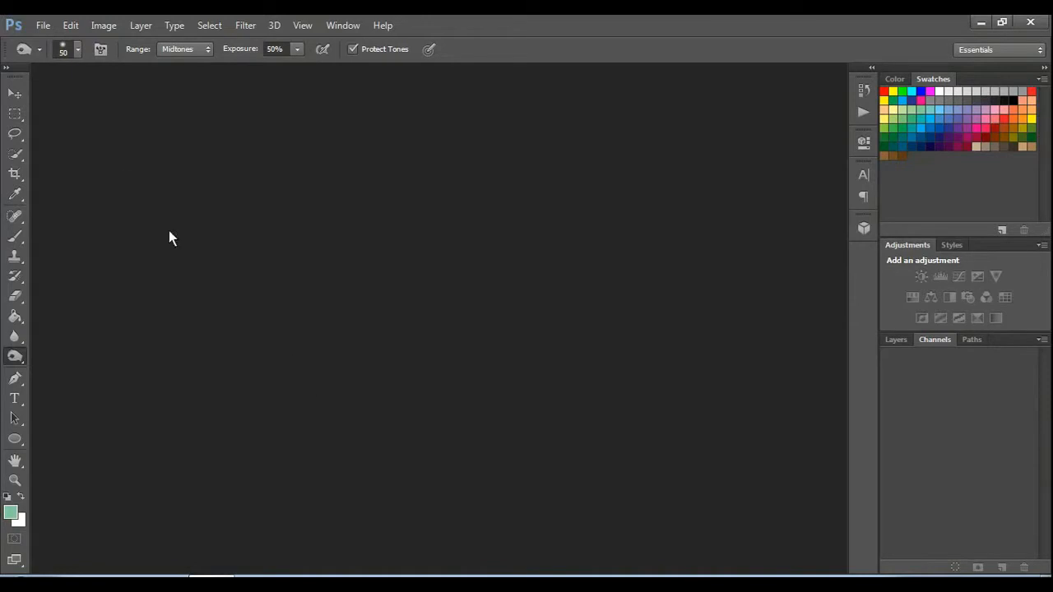
{"action": "left_click", "coordinate": [43, 25]}
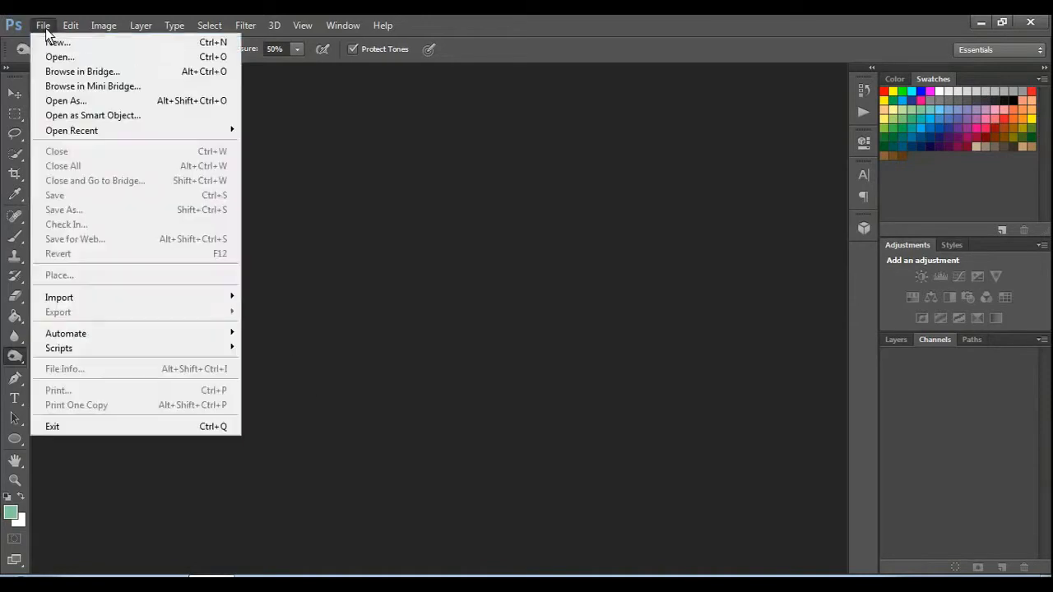
{"action": "left_click", "coordinate": [58, 54]}
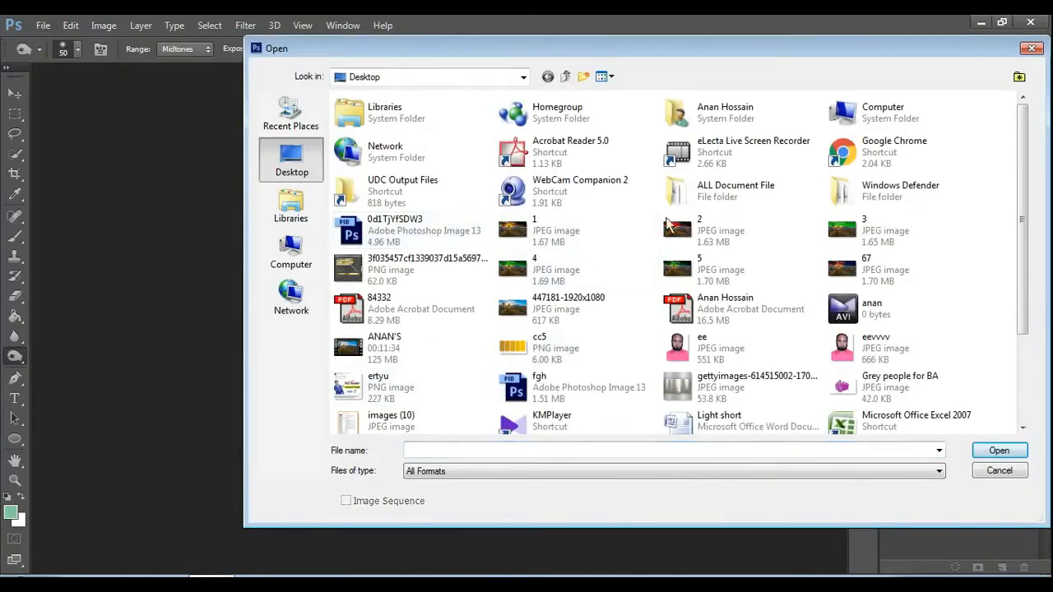
{"action": "left_click_drag", "start_coordinate": [497, 212], "coordinate": [906, 295]}
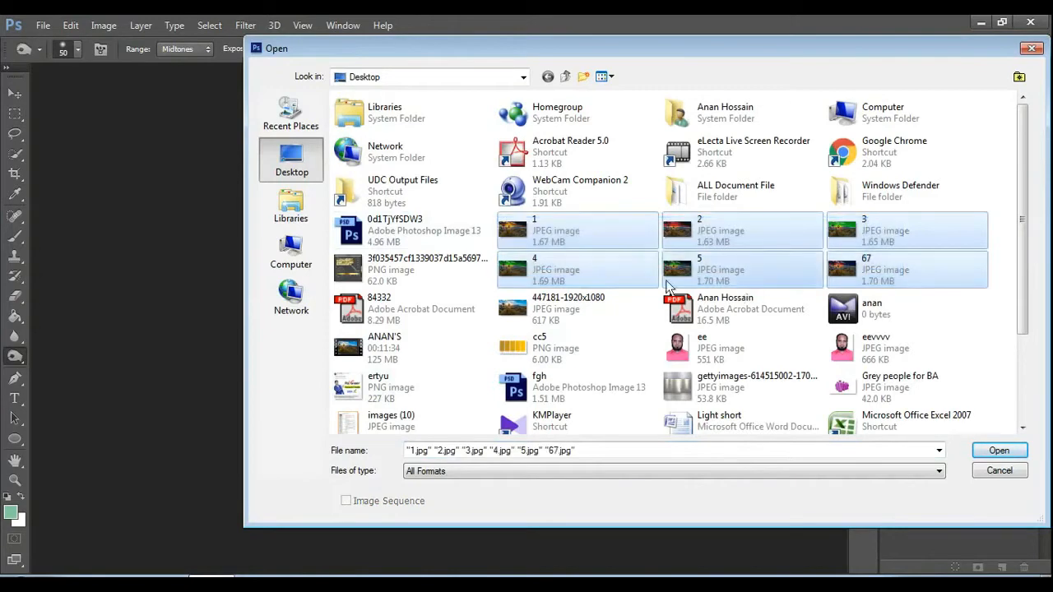
{"action": "left_click", "coordinate": [589, 308], "text": "ctrl"}
{"action": "key", "text": "Return"}
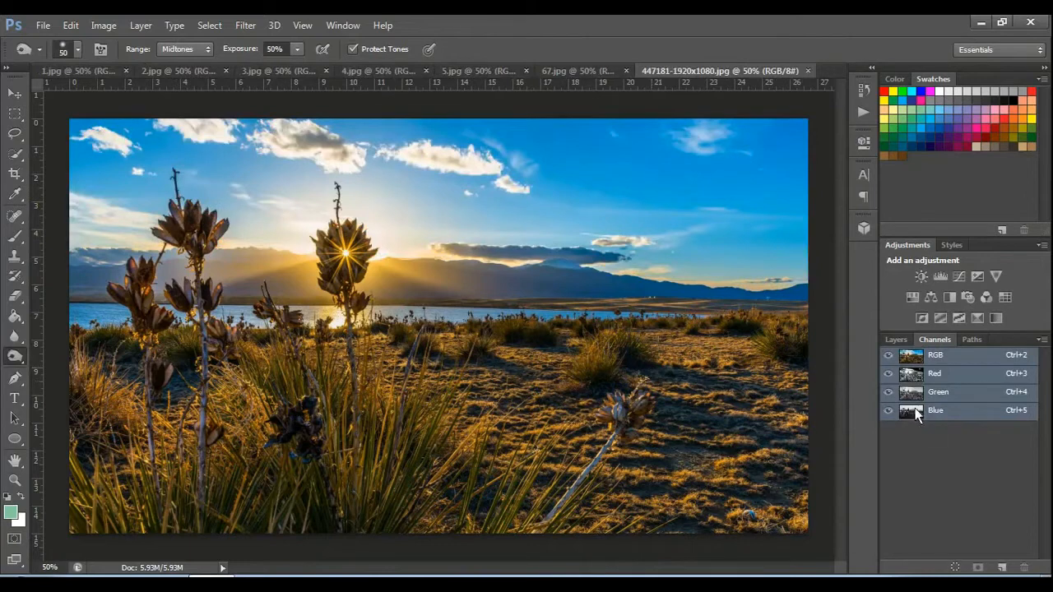
Convert the landscape photo's locked Background into a normal layer named Layer 0 and duplicate it
{"action": "left_click", "coordinate": [902, 341]}
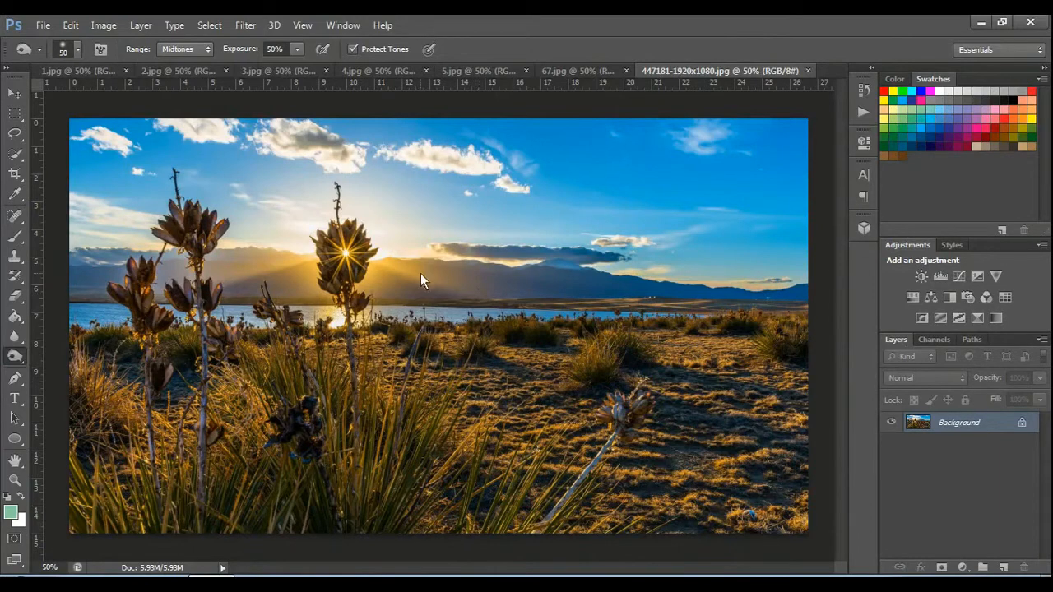
{"action": "double_click", "coordinate": [1027, 424]}
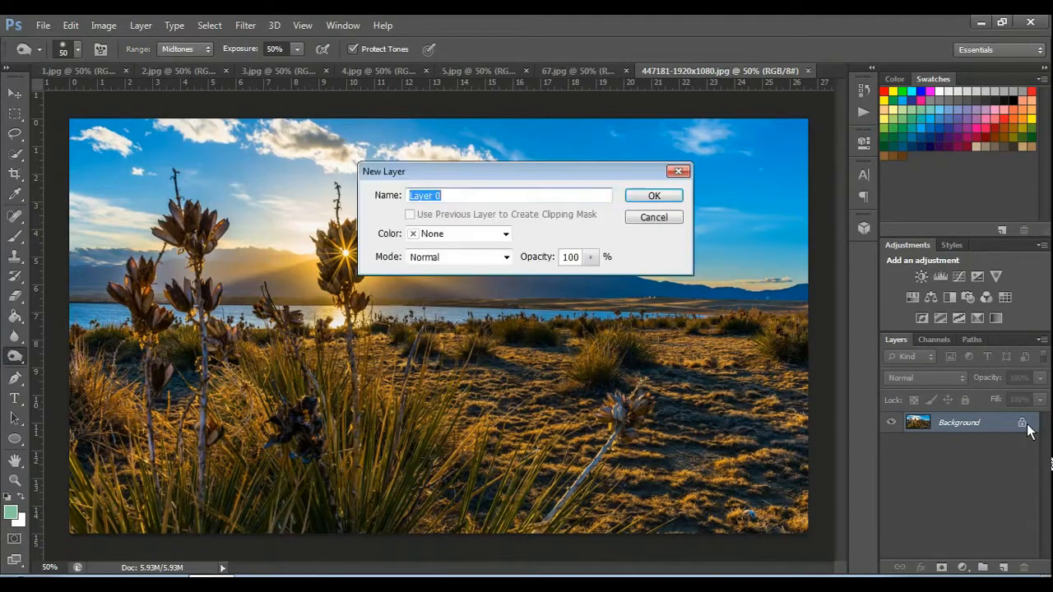
{"action": "left_click", "coordinate": [668, 200]}
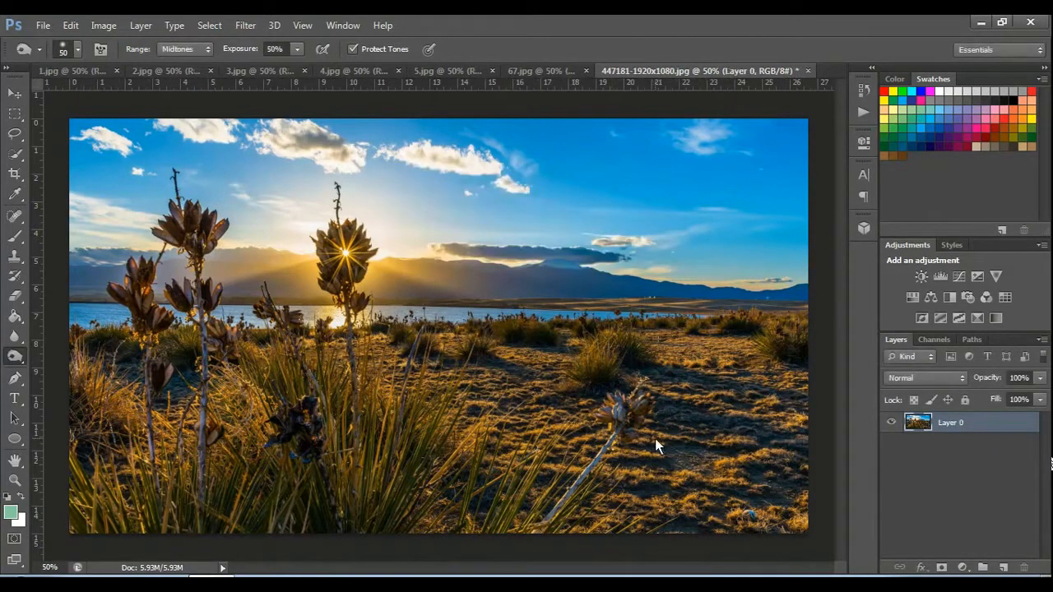
{"action": "key", "text": "ctrl+j"}
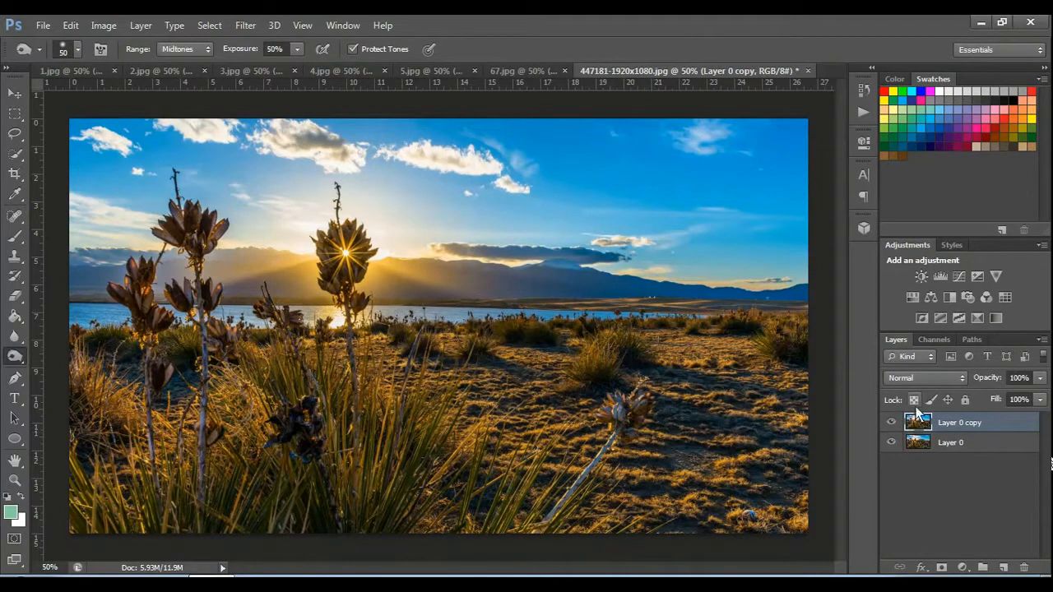
Duplicate the Blue channel of the landscape photo
{"action": "left_click", "coordinate": [940, 337]}
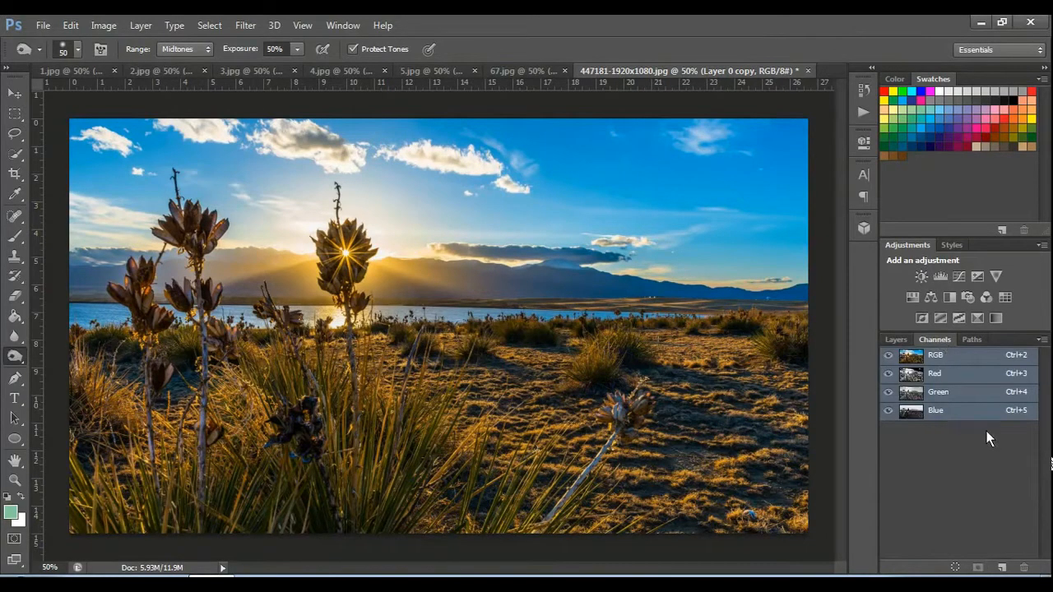
{"action": "left_click", "coordinate": [963, 412]}
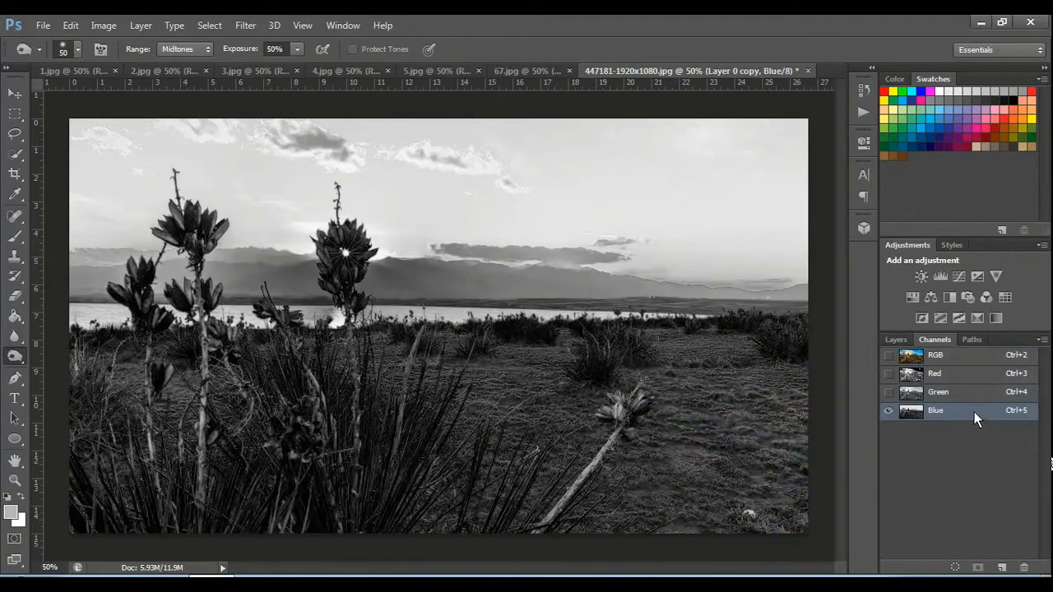
{"action": "left_click_drag", "start_coordinate": [1007, 569], "coordinate": [1007, 569]}
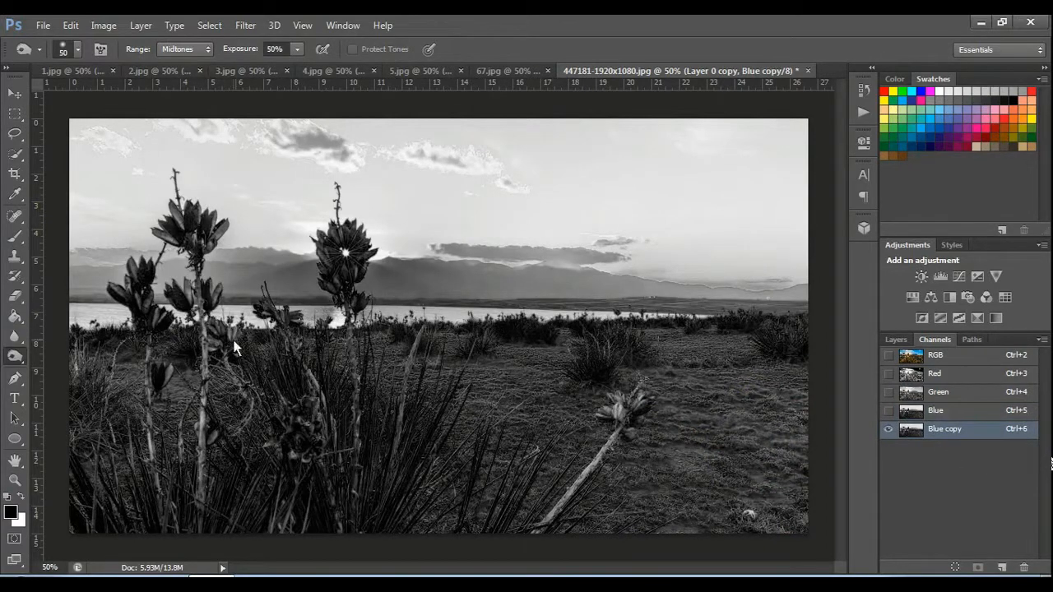
Apply Levels to the Blue copy channel with input black point 46 and white point 204
{"action": "left_click", "coordinate": [99, 24]}
{"action": "mouse_move", "coordinate": [123, 64]}
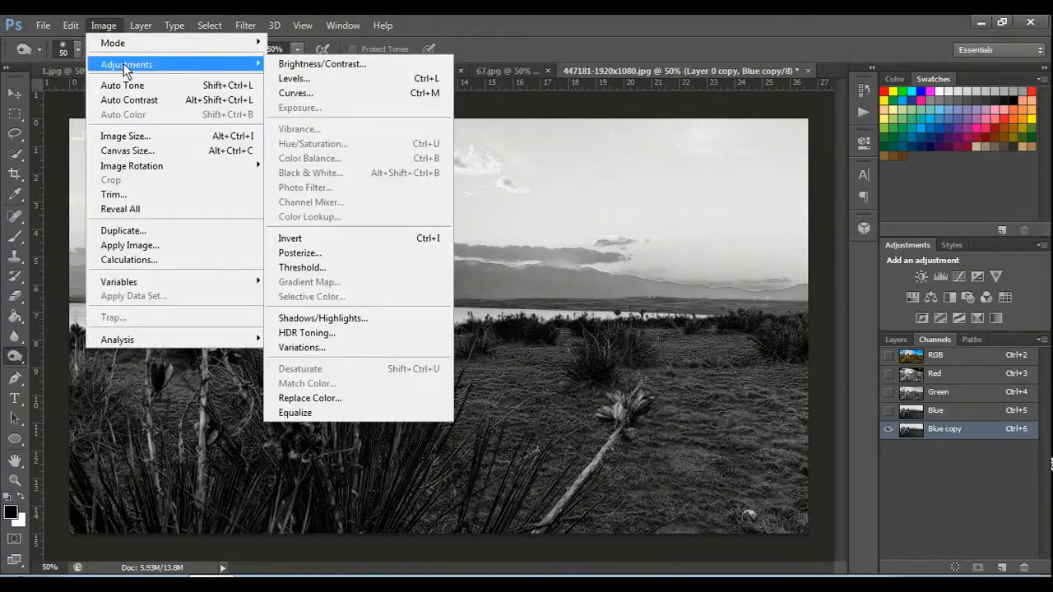
{"action": "left_click", "coordinate": [293, 78]}
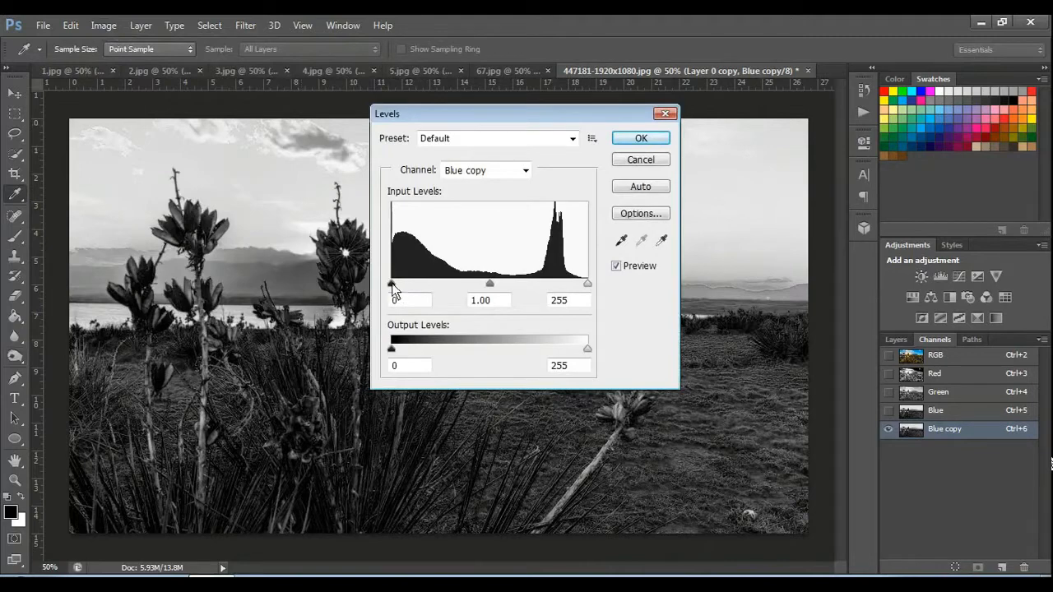
{"action": "left_click_drag", "start_coordinate": [392, 284], "coordinate": [429, 281]}
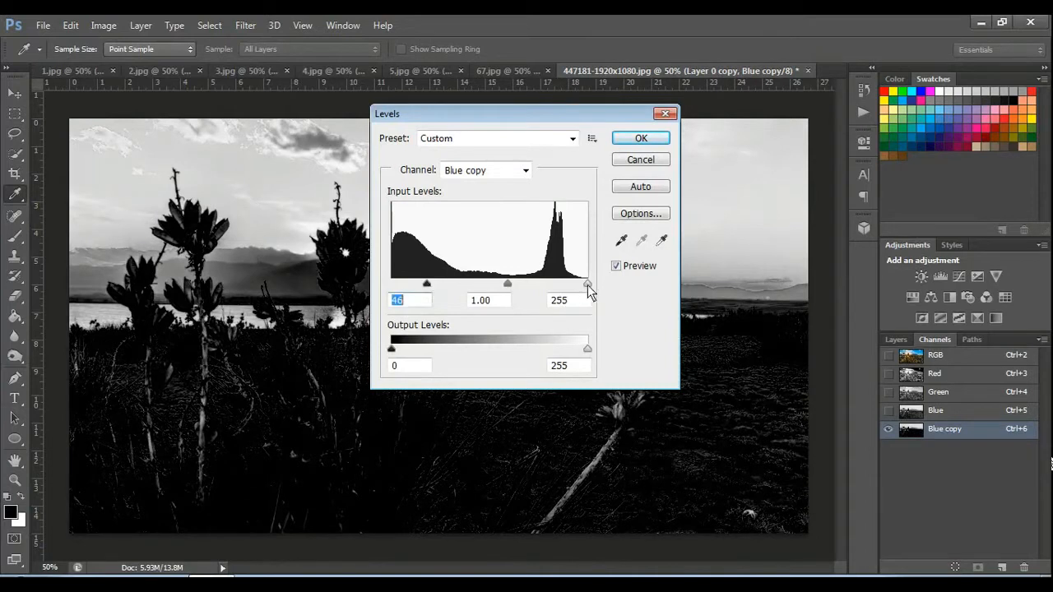
{"action": "left_click_drag", "start_coordinate": [588, 288], "coordinate": [549, 285]}
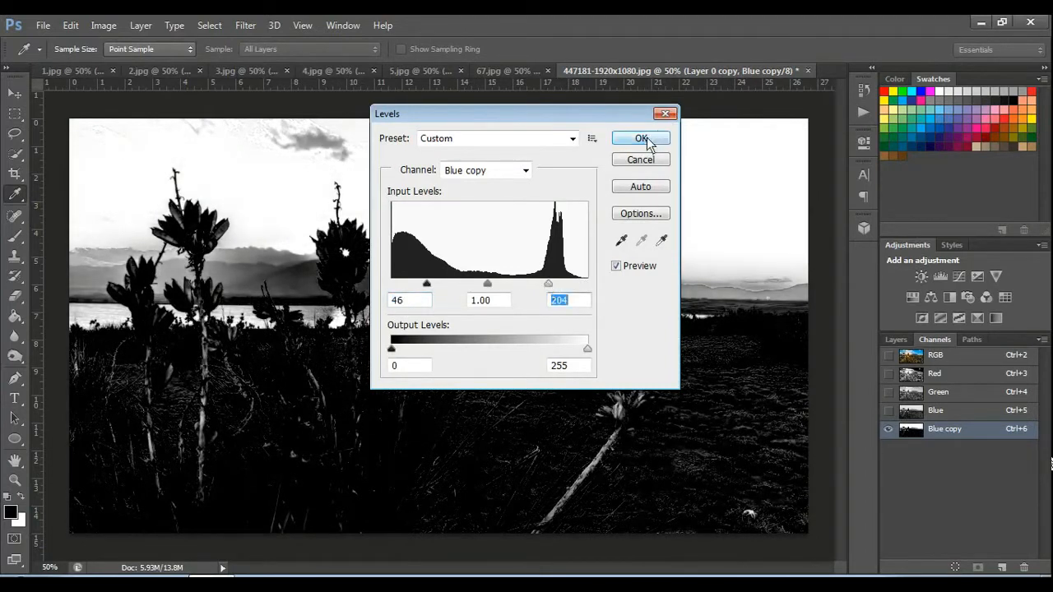
{"action": "left_click", "coordinate": [641, 139]}
{"action": "key", "text": "o"}
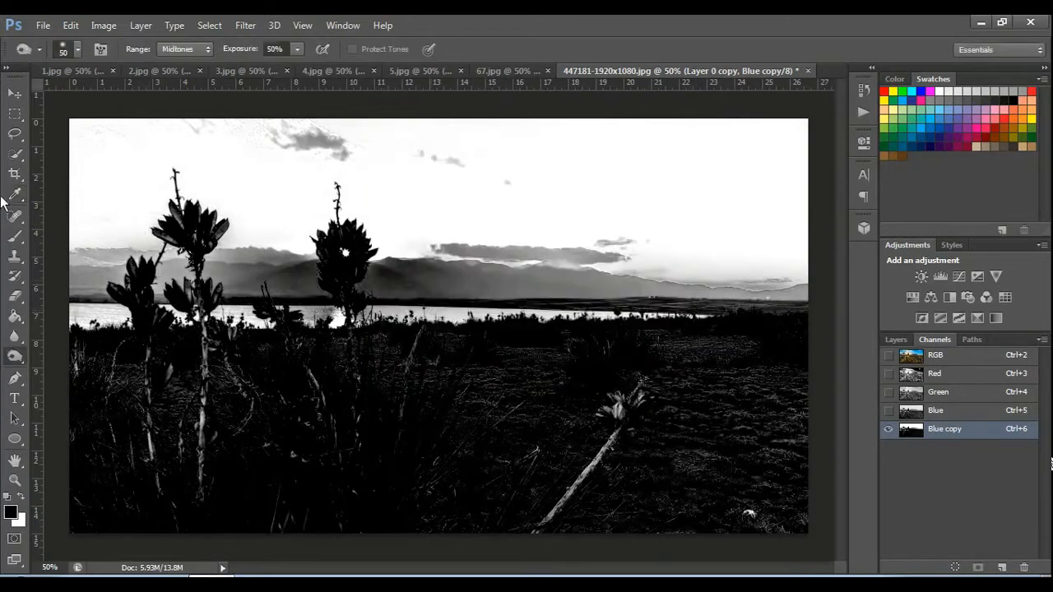
Select the whole foreground with the Lasso tool, following the mountain ridge and enclosing everything below the sky
{"action": "left_click", "coordinate": [17, 138]}
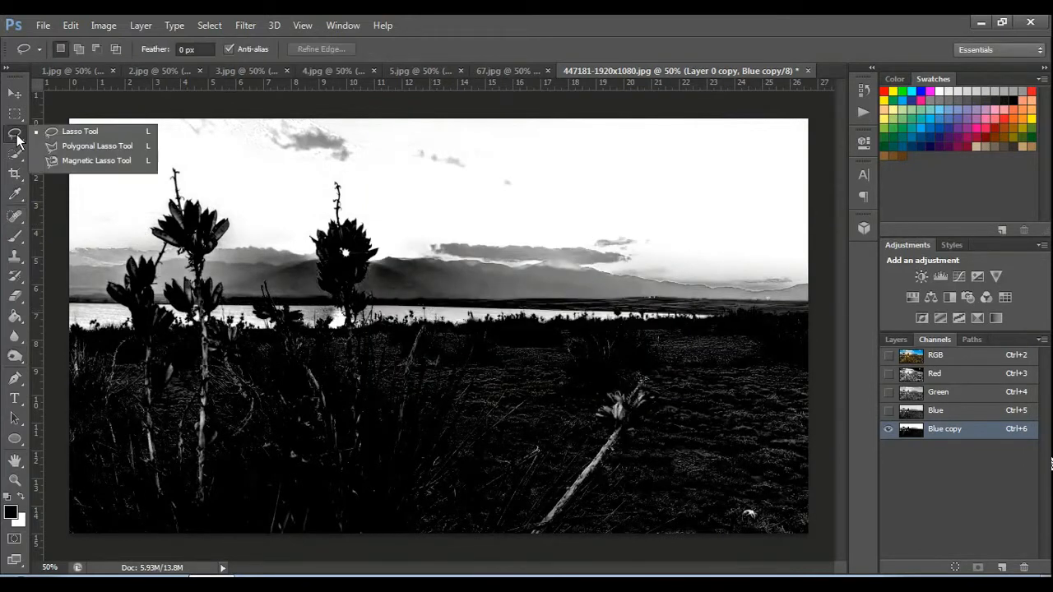
{"action": "left_click", "coordinate": [84, 132]}
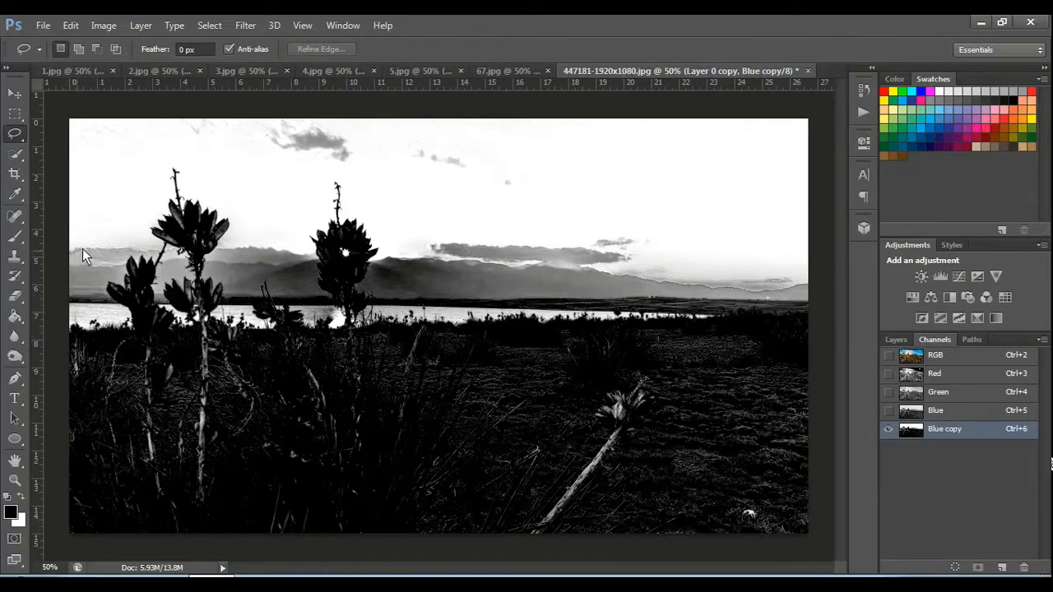
{"action": "mouse_move", "coordinate": [97, 246]}
{"action": "left_mouse_down"}
{"action": "mouse_move", "coordinate": [298, 249]}
{"action": "mouse_move", "coordinate": [805, 287]}
{"action": "mouse_move", "coordinate": [840, 496]}
{"action": "left_mouse_up"}
{"action": "left_click_drag", "start_coordinate": [749, 547], "coordinate": [226, 536]}
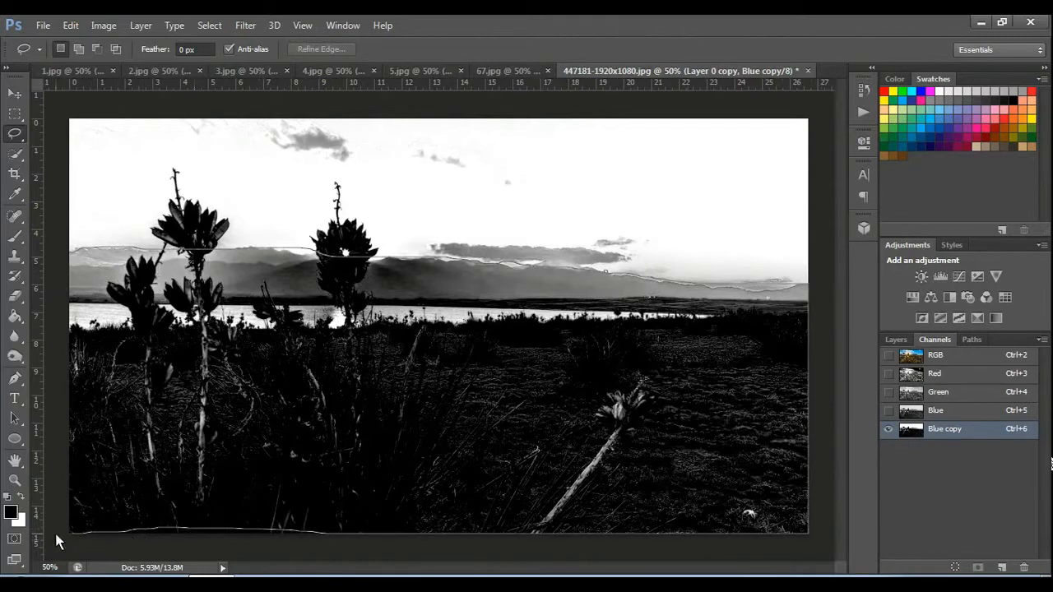
{"action": "left_click_drag", "start_coordinate": [58, 541], "coordinate": [52, 379]}
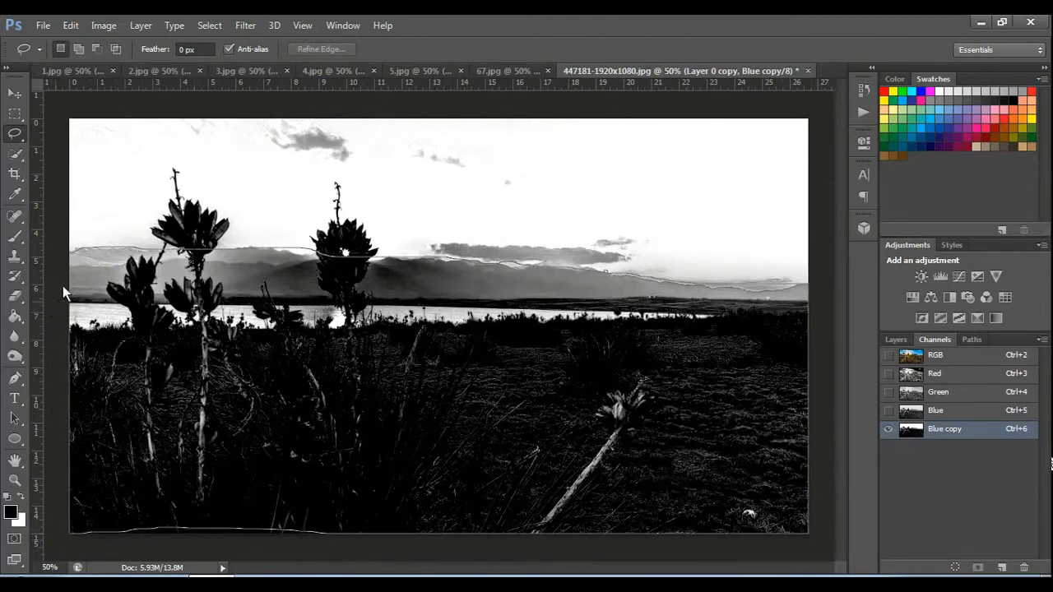
{"action": "left_click_drag", "start_coordinate": [62, 286], "coordinate": [71, 255]}
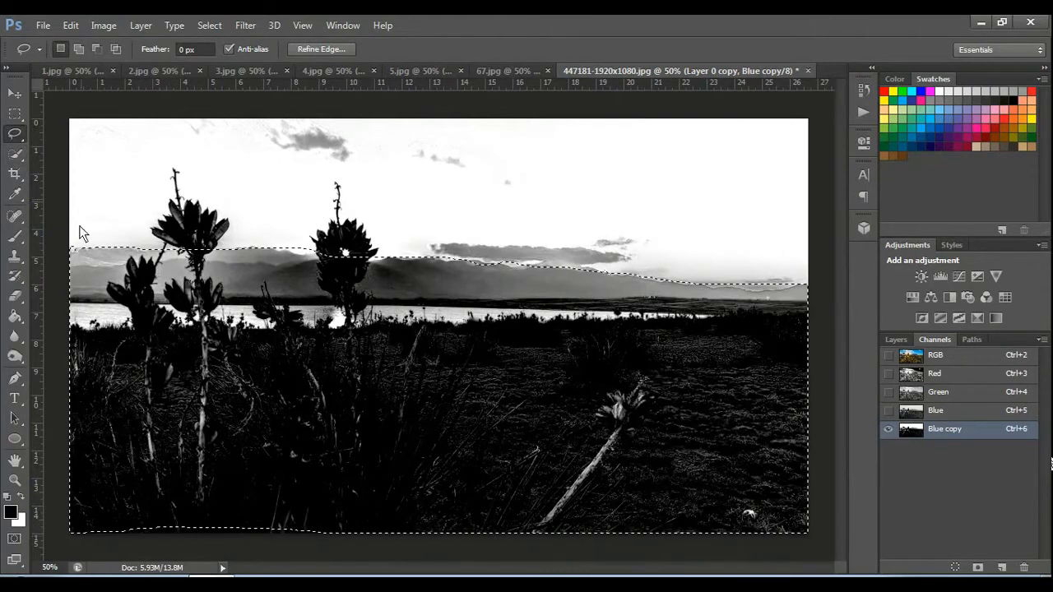
Extend the foreground selection to the photo's lower edge with the Quick Selection tool, filling the gaps in the grass area
{"action": "left_click", "coordinate": [15, 154]}
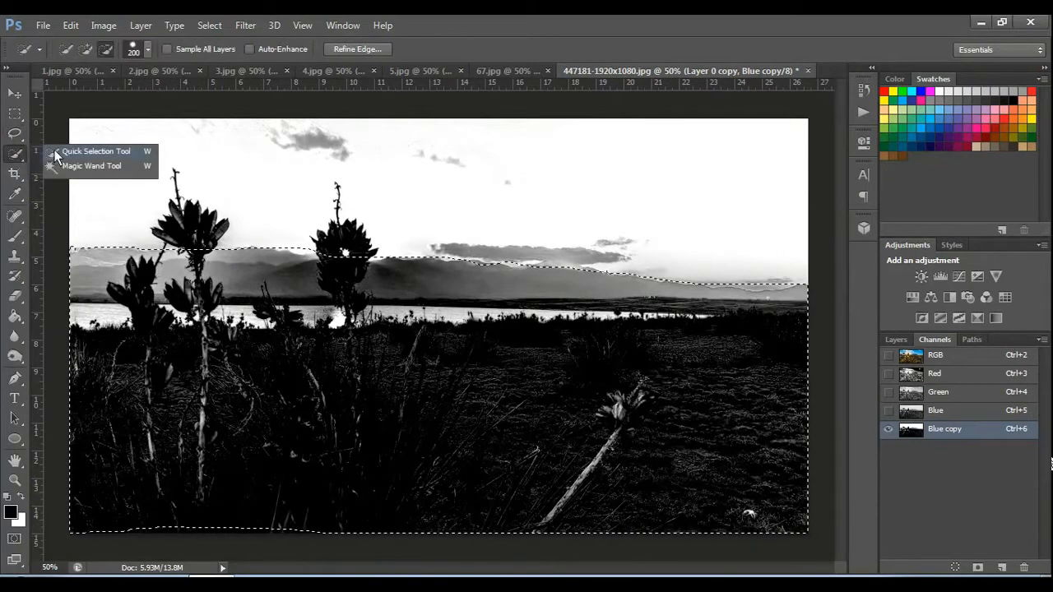
{"action": "left_click", "coordinate": [82, 151]}
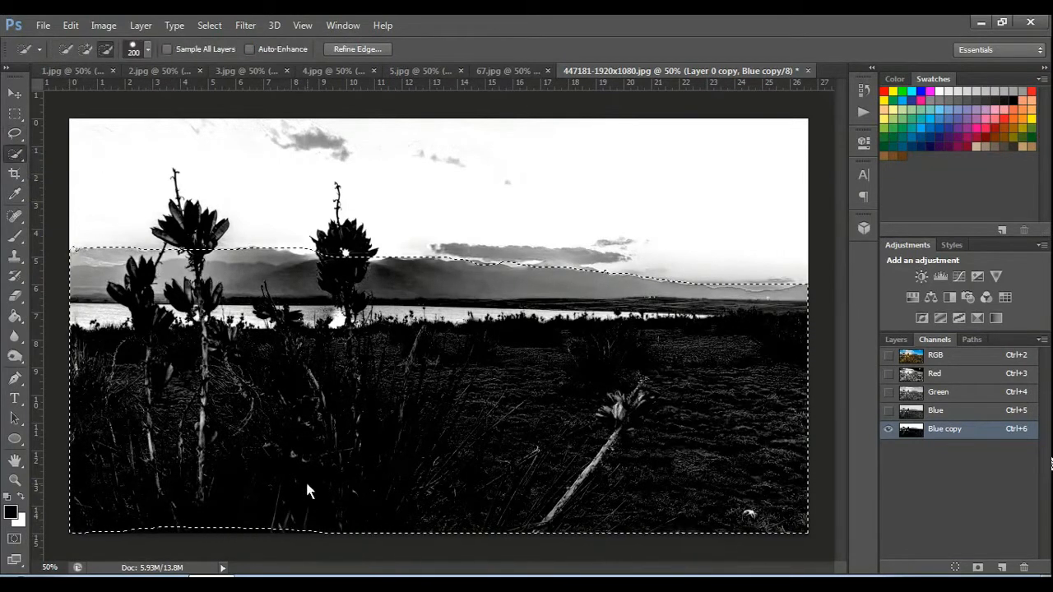
{"action": "left_click", "coordinate": [275, 477], "text": "alt"}
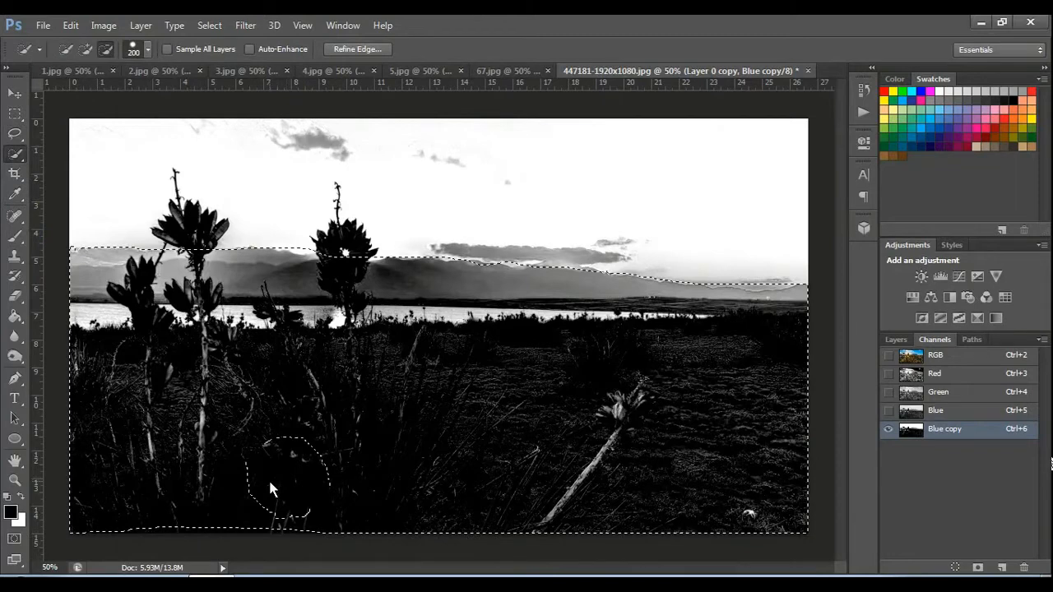
{"action": "left_click", "coordinate": [85, 49]}
{"action": "mouse_move", "coordinate": [383, 369]}
{"action": "left_mouse_down"}
{"action": "mouse_move", "coordinate": [362, 384]}
{"action": "mouse_move", "coordinate": [288, 384]}
{"action": "mouse_move", "coordinate": [216, 428]}
{"action": "mouse_move", "coordinate": [338, 438]}
{"action": "mouse_move", "coordinate": [346, 452]}
{"action": "mouse_move", "coordinate": [236, 480]}
{"action": "mouse_move", "coordinate": [328, 487]}
{"action": "left_mouse_up"}
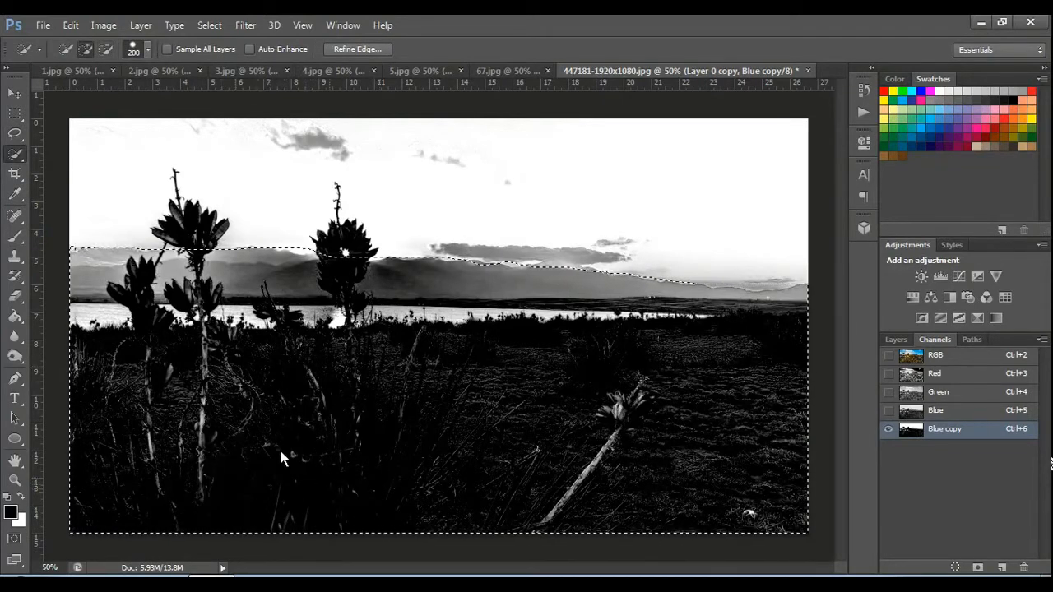
Paint the selected foreground of the Blue copy channel solid black with the Brush tool at size 200
{"action": "left_click", "coordinate": [14, 134]}
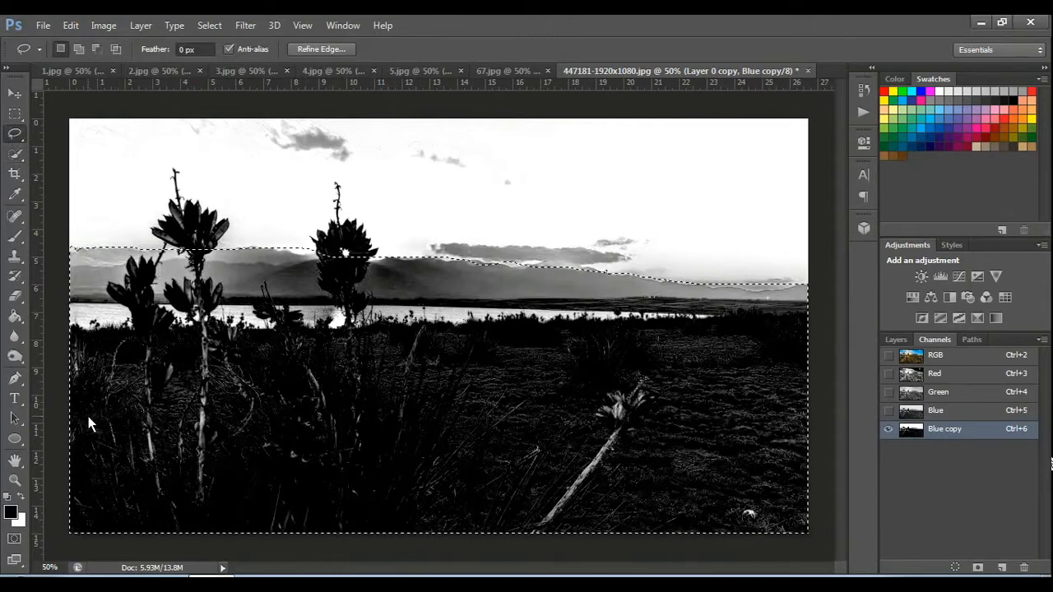
{"action": "left_click", "coordinate": [17, 242]}
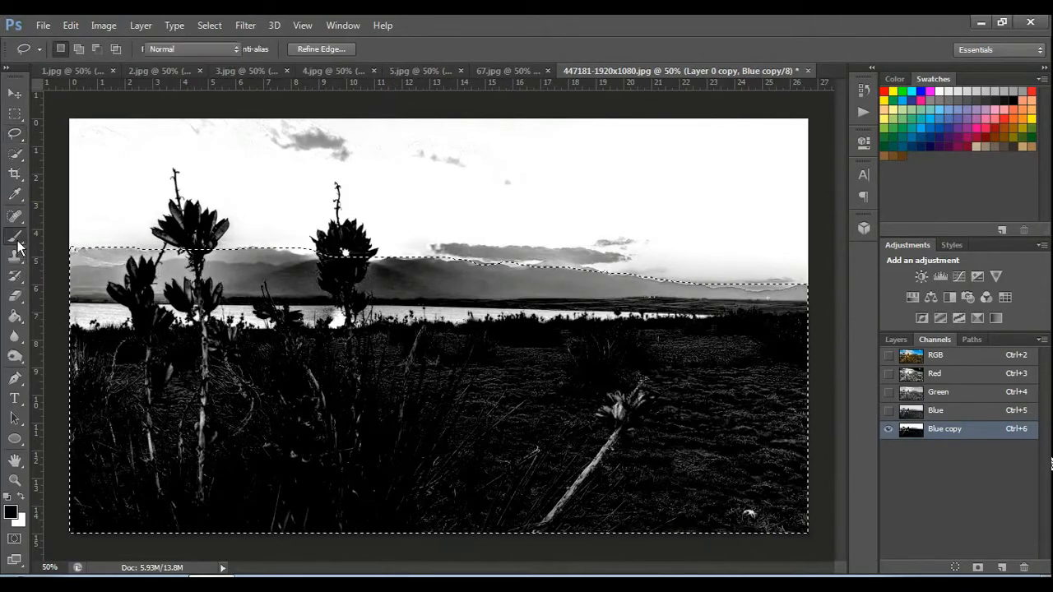
{"action": "right_click", "coordinate": [17, 241]}
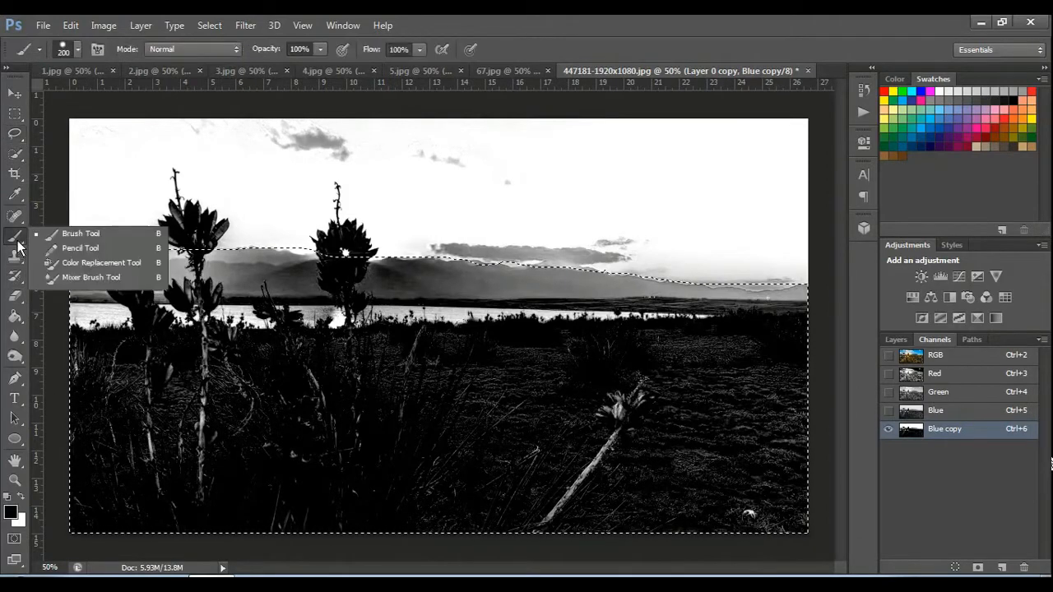
{"action": "left_click", "coordinate": [78, 234]}
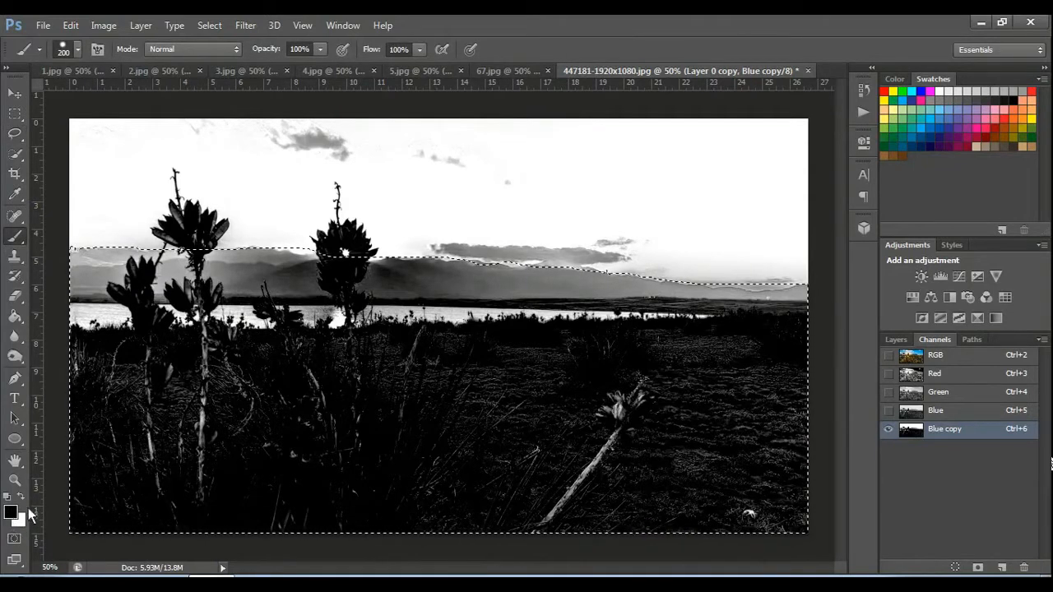
{"action": "mouse_move", "coordinate": [92, 288]}
{"action": "left_mouse_down"}
{"action": "mouse_move", "coordinate": [449, 277]}
{"action": "mouse_move", "coordinate": [765, 311]}
{"action": "mouse_move", "coordinate": [830, 557]}
{"action": "mouse_move", "coordinate": [807, 356]}
{"action": "mouse_move", "coordinate": [797, 532]}
{"action": "mouse_move", "coordinate": [731, 367]}
{"action": "mouse_move", "coordinate": [528, 349]}
{"action": "mouse_move", "coordinate": [86, 342]}
{"action": "mouse_move", "coordinate": [95, 500]}
{"action": "mouse_move", "coordinate": [99, 481]}
{"action": "mouse_move", "coordinate": [209, 386]}
{"action": "mouse_move", "coordinate": [203, 418]}
{"action": "mouse_move", "coordinate": [147, 468]}
{"action": "mouse_move", "coordinate": [201, 510]}
{"action": "mouse_move", "coordinate": [145, 521]}
{"action": "mouse_move", "coordinate": [309, 407]}
{"action": "mouse_move", "coordinate": [353, 395]}
{"action": "mouse_move", "coordinate": [346, 453]}
{"action": "mouse_move", "coordinate": [384, 460]}
{"action": "mouse_move", "coordinate": [256, 495]}
{"action": "mouse_move", "coordinate": [347, 542]}
{"action": "mouse_move", "coordinate": [564, 466]}
{"action": "mouse_move", "coordinate": [604, 413]}
{"action": "mouse_move", "coordinate": [421, 463]}
{"action": "mouse_move", "coordinate": [459, 385]}
{"action": "mouse_move", "coordinate": [709, 416]}
{"action": "mouse_move", "coordinate": [755, 411]}
{"action": "mouse_move", "coordinate": [682, 429]}
{"action": "mouse_move", "coordinate": [650, 417]}
{"action": "mouse_move", "coordinate": [727, 534]}
{"action": "mouse_move", "coordinate": [588, 516]}
{"action": "mouse_move", "coordinate": [667, 515]}
{"action": "left_mouse_up"}
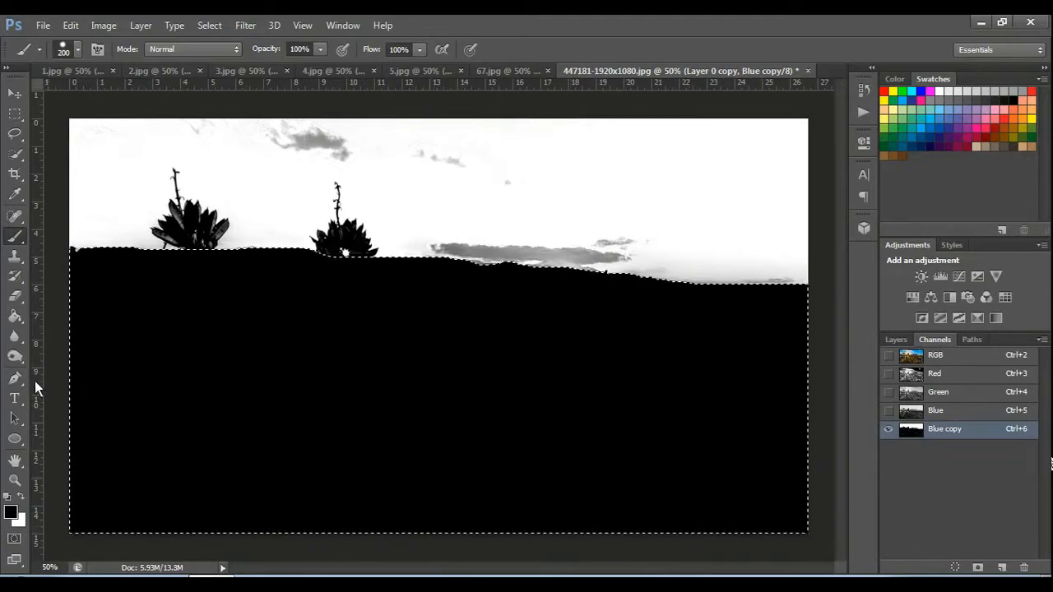
{"action": "left_click", "coordinate": [15, 358]}
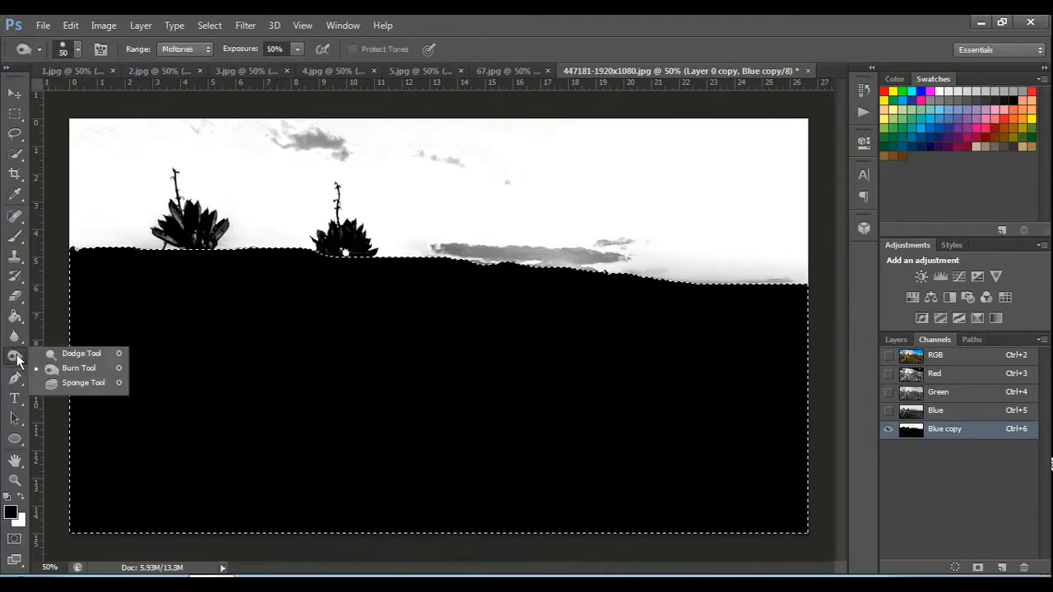
{"action": "left_click", "coordinate": [80, 354]}
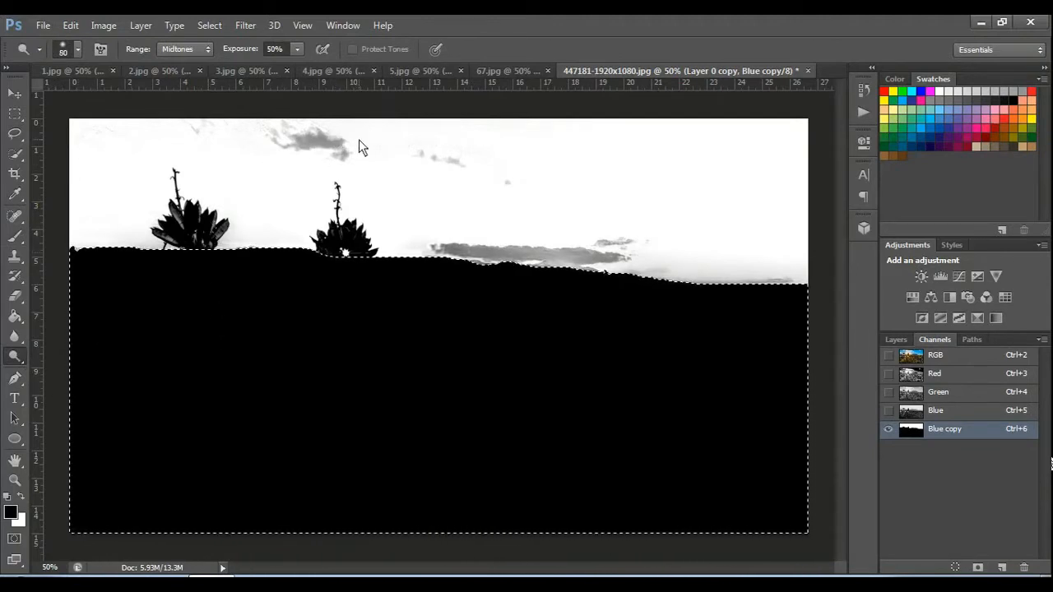
{"action": "right_click", "coordinate": [12, 359]}
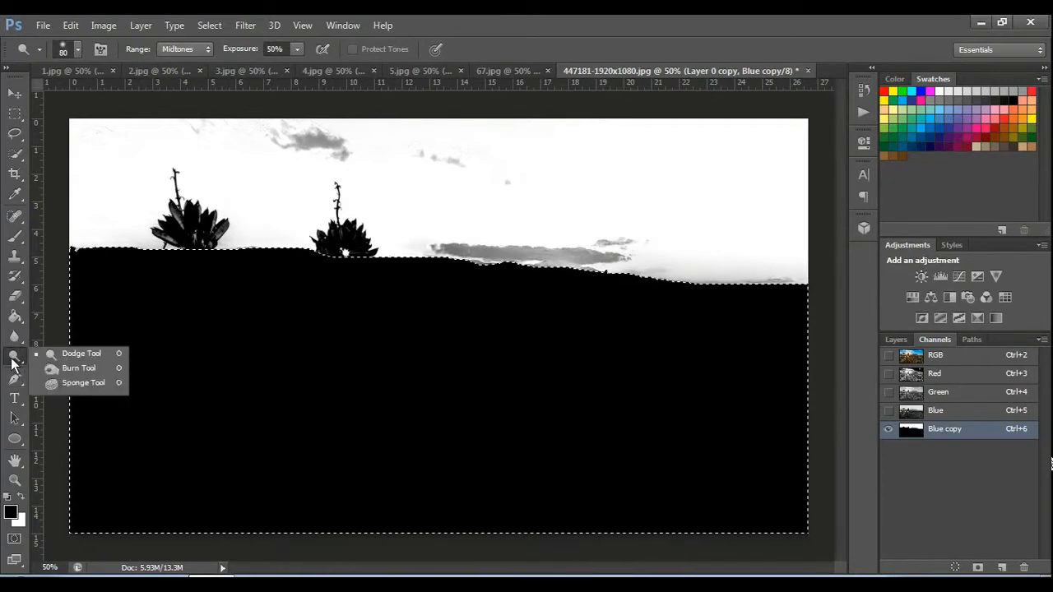
{"action": "left_click", "coordinate": [79, 369]}
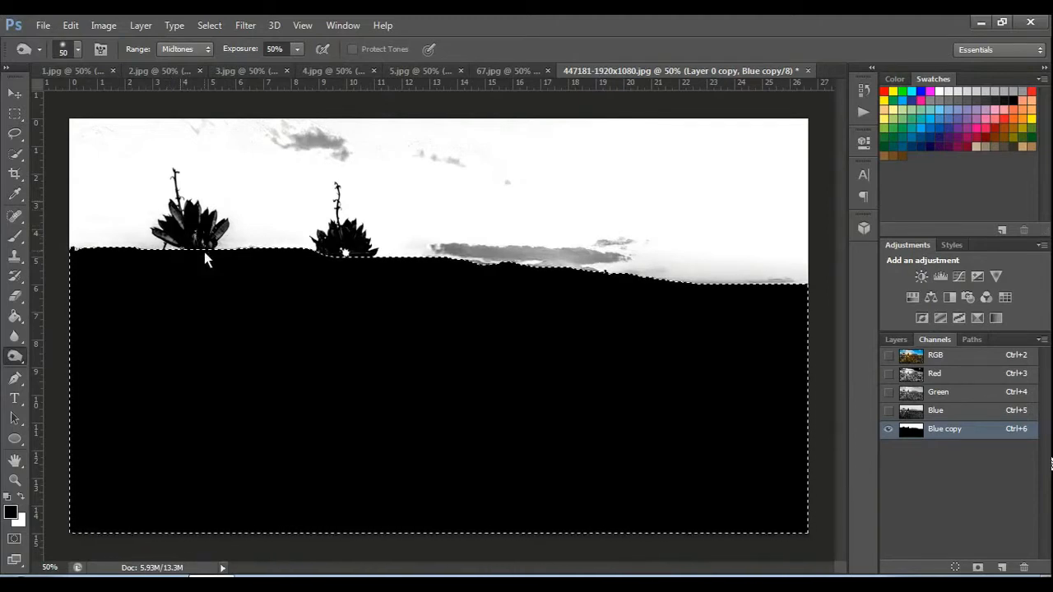
{"action": "right_click", "coordinate": [14, 356]}
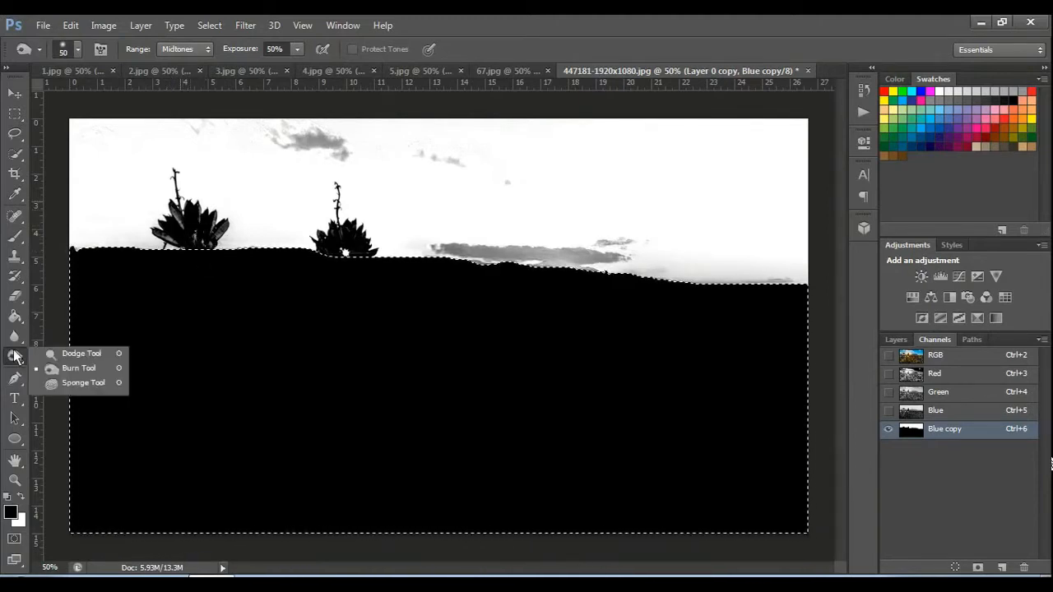
{"action": "left_click", "coordinate": [90, 355]}
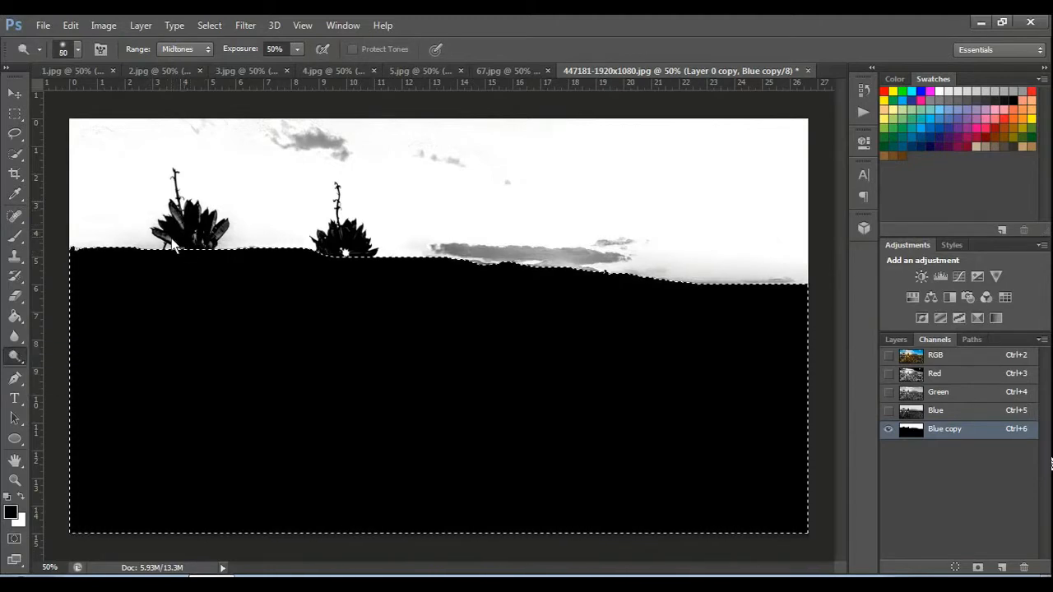
{"action": "right_click", "coordinate": [15, 359]}
{"action": "left_click", "coordinate": [80, 368]}
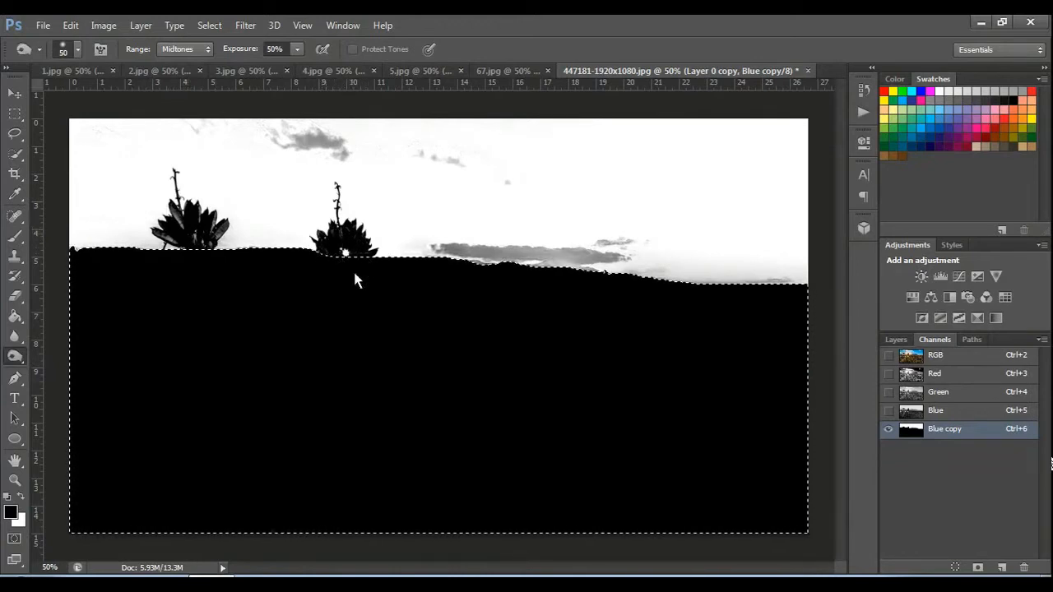
{"action": "right_click", "coordinate": [16, 357]}
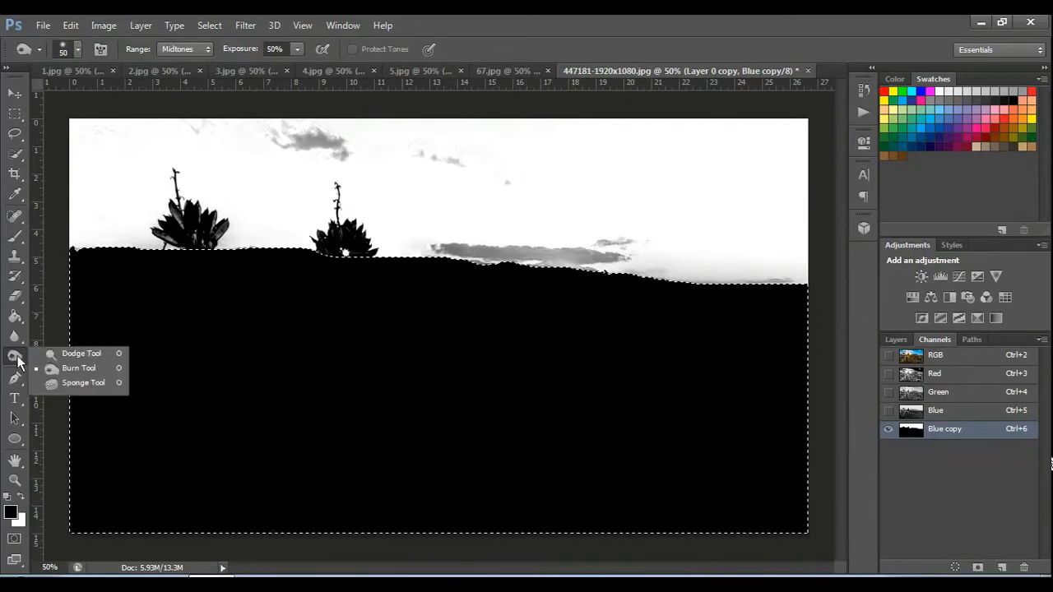
{"action": "left_click", "coordinate": [80, 354]}
{"action": "key", "text": "bracketright"}
{"action": "key", "text": "bracketright"}
{"action": "key", "text": "bracketright"}
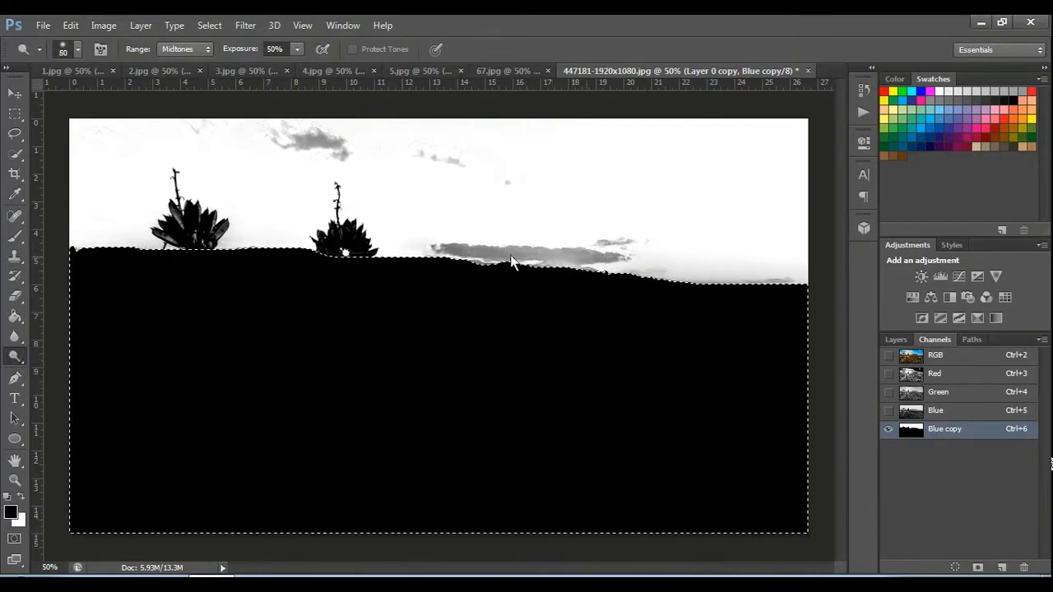
{"action": "left_click", "coordinate": [896, 340]}
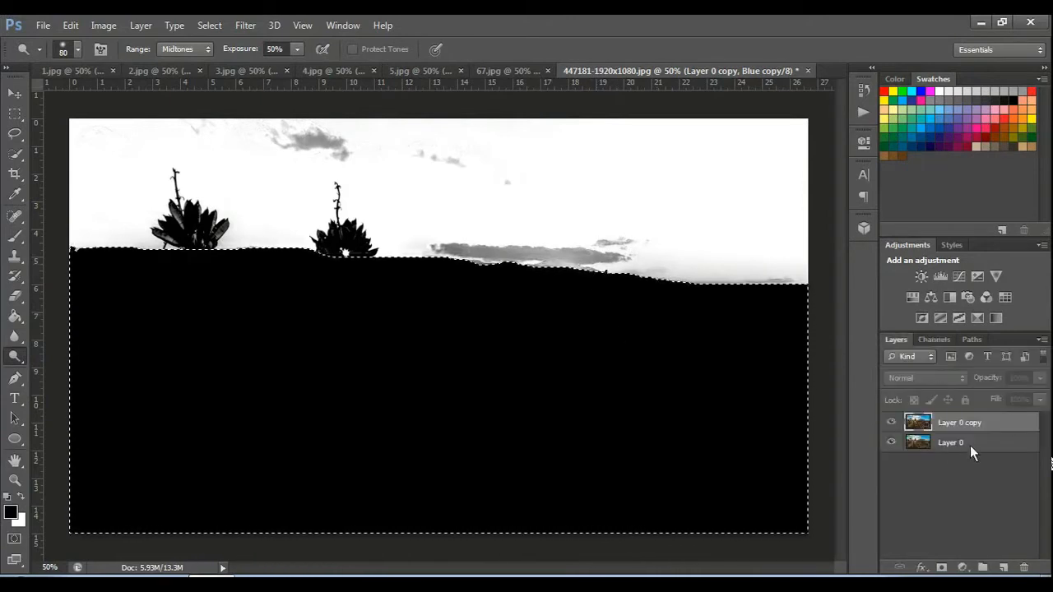
{"action": "left_click", "coordinate": [935, 339]}
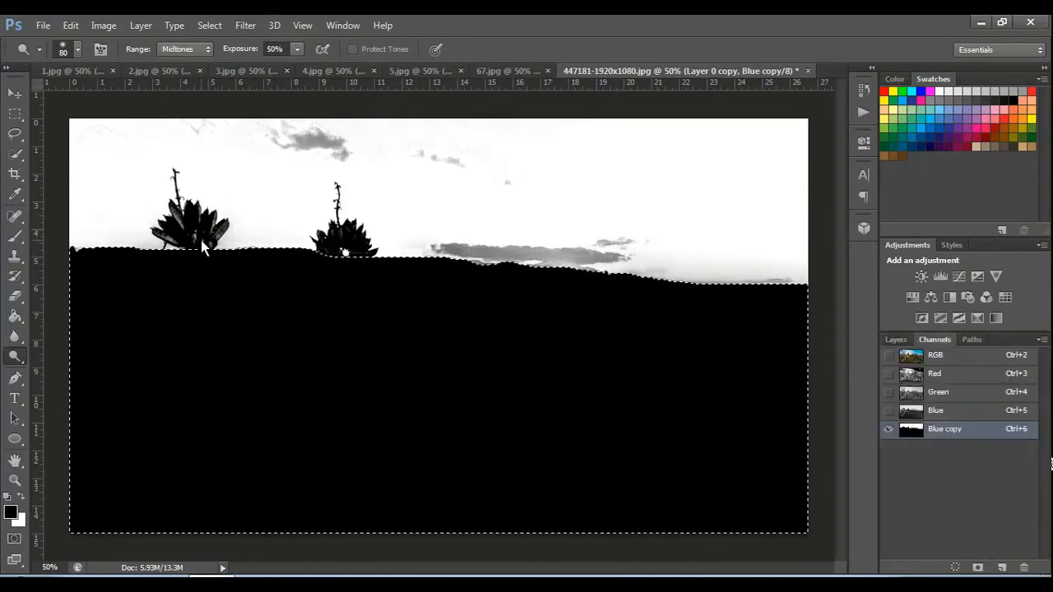
Deselect the foreground area in the Blue copy channel using the Lasso tool
{"action": "left_click", "coordinate": [15, 114]}
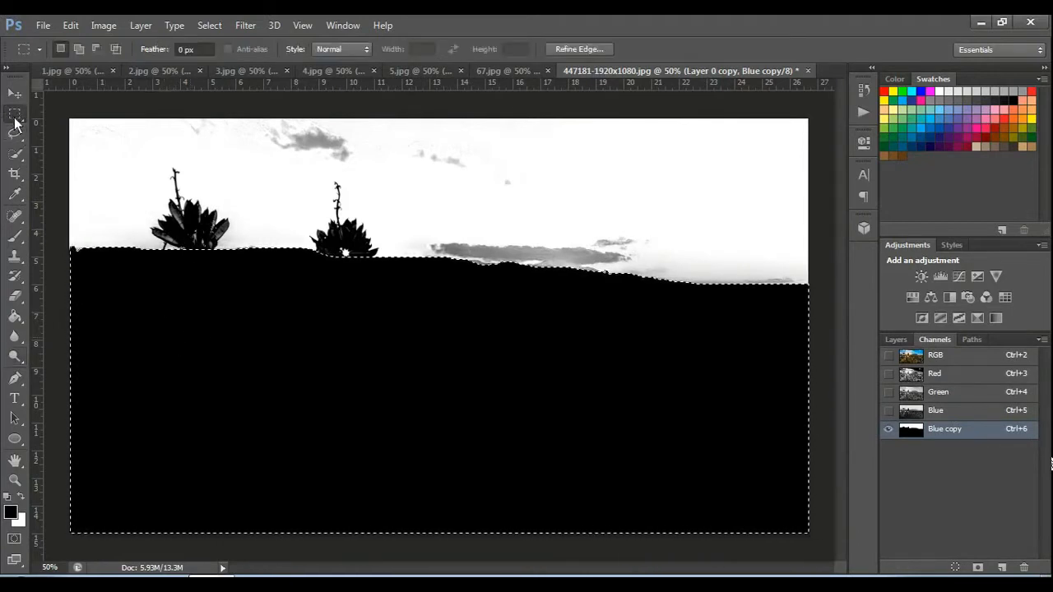
{"action": "left_click", "coordinate": [15, 137]}
{"action": "left_click", "coordinate": [206, 323]}
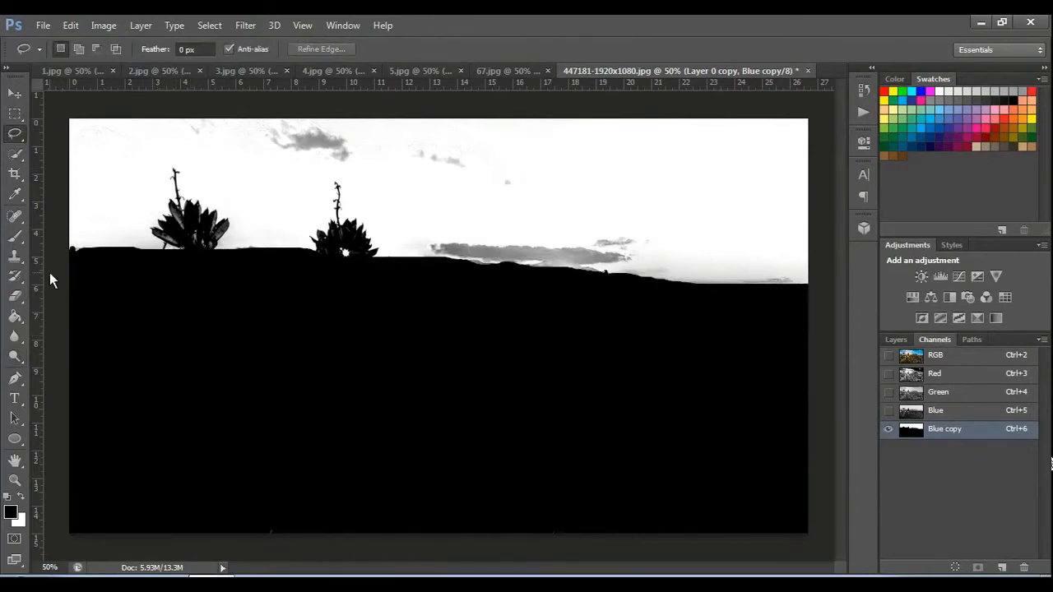
Darken the two plants and the long cloud above the ridge with the Burn tool at size 50, Midtones, 50% exposure, and switch to the Dodge tool
{"action": "left_click", "coordinate": [15, 358]}
{"action": "right_click", "coordinate": [15, 359]}
{"action": "left_click", "coordinate": [75, 366]}
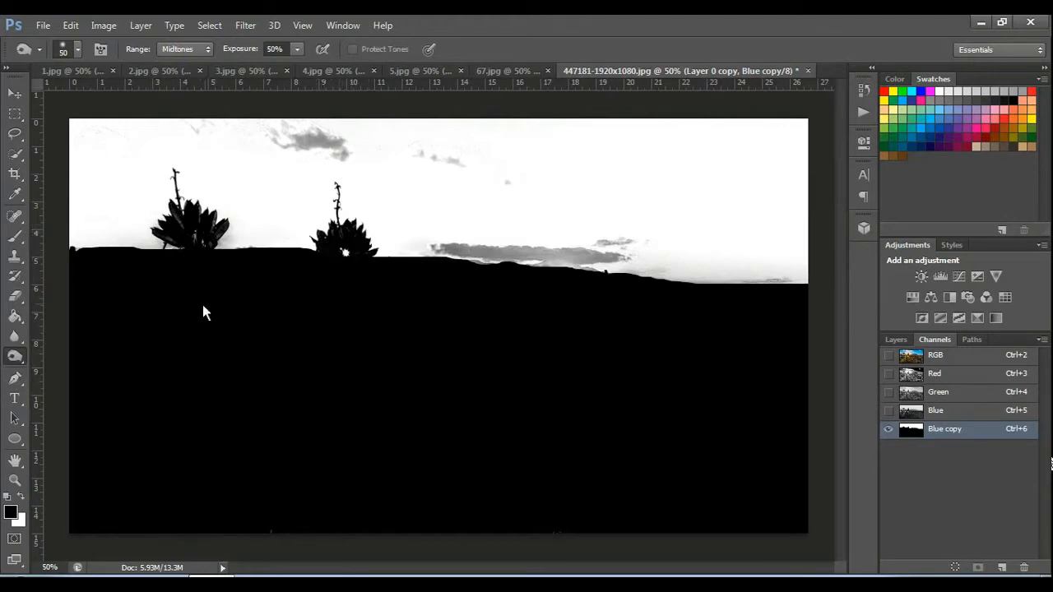
{"action": "left_click", "coordinate": [13, 362]}
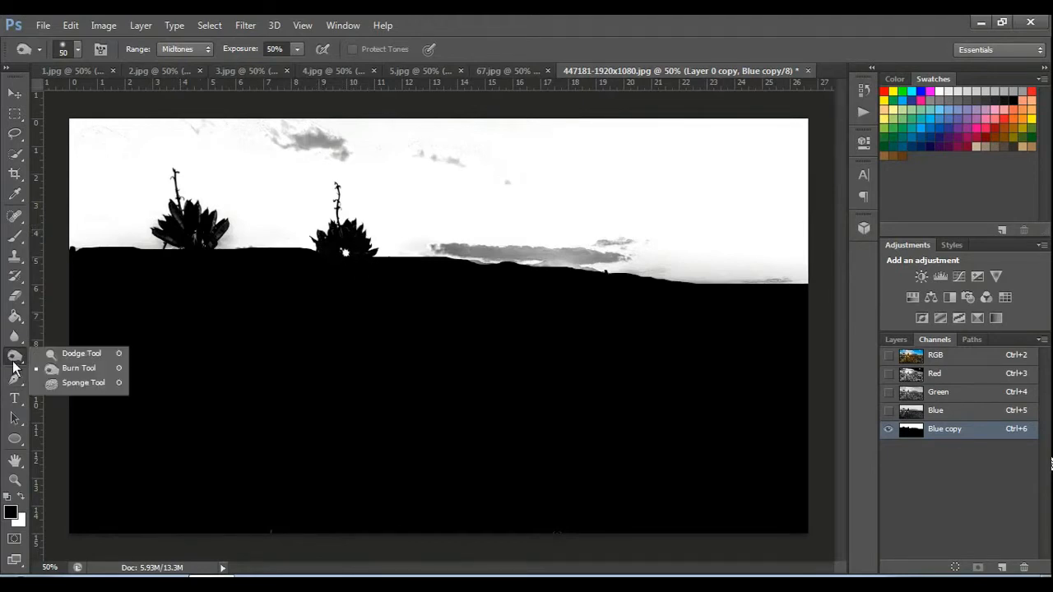
{"action": "left_click", "coordinate": [81, 370]}
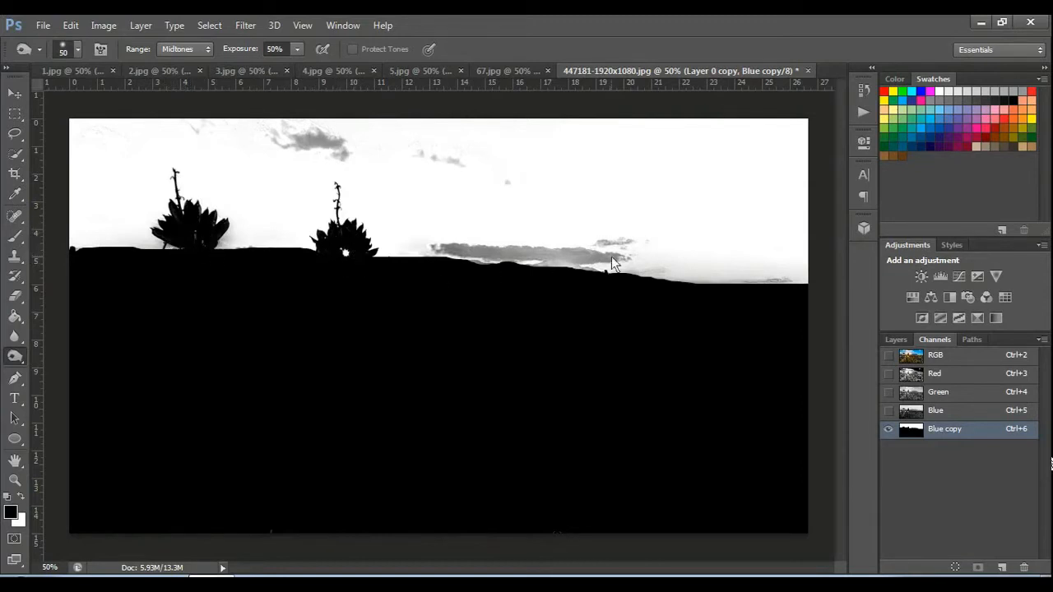
{"action": "left_click_drag", "start_coordinate": [448, 254], "coordinate": [593, 256]}
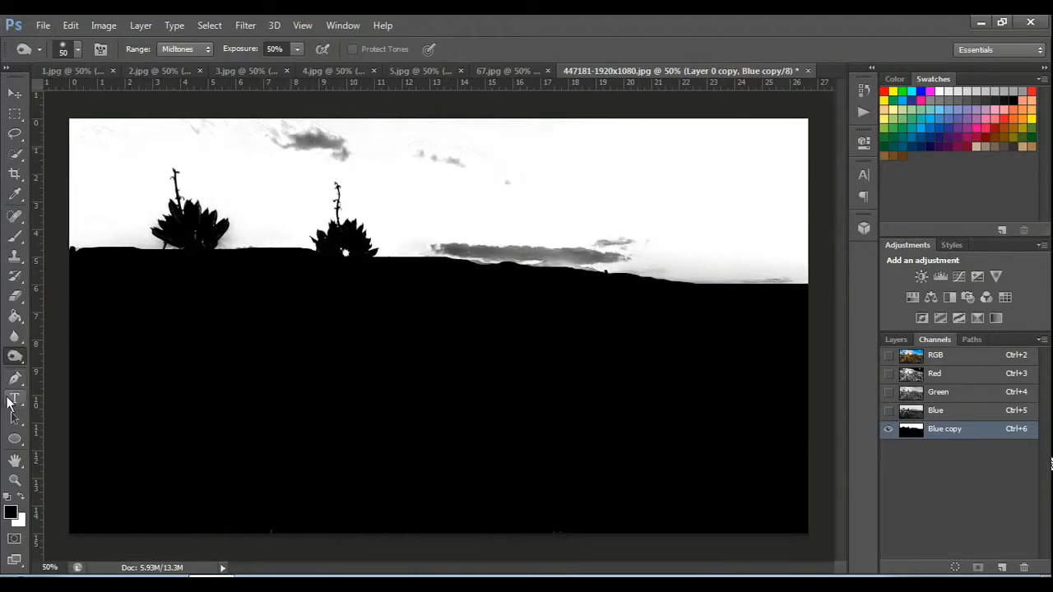
{"action": "right_click", "coordinate": [15, 360]}
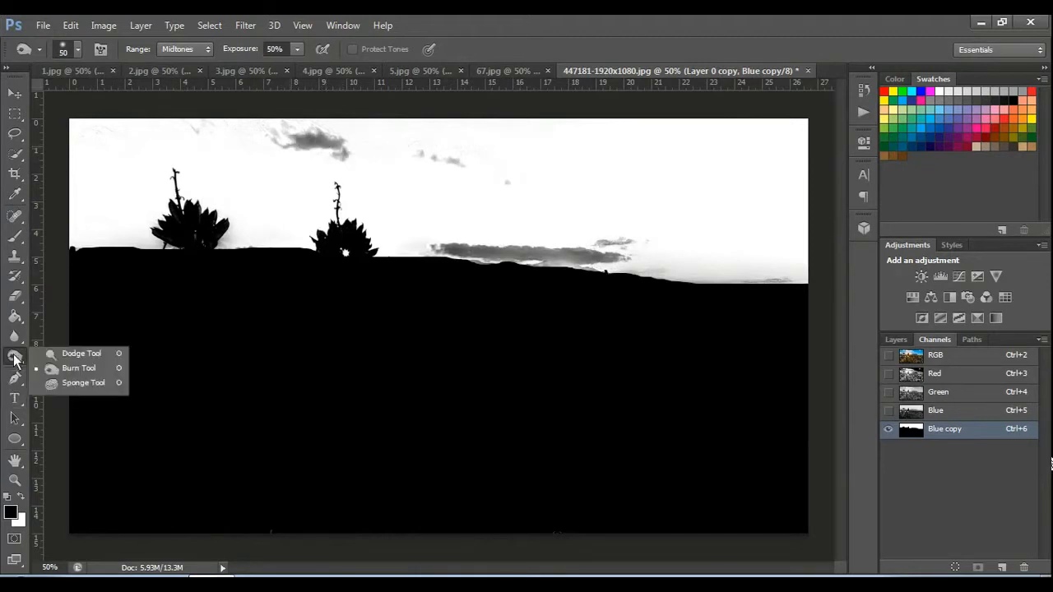
{"action": "left_click", "coordinate": [78, 355]}
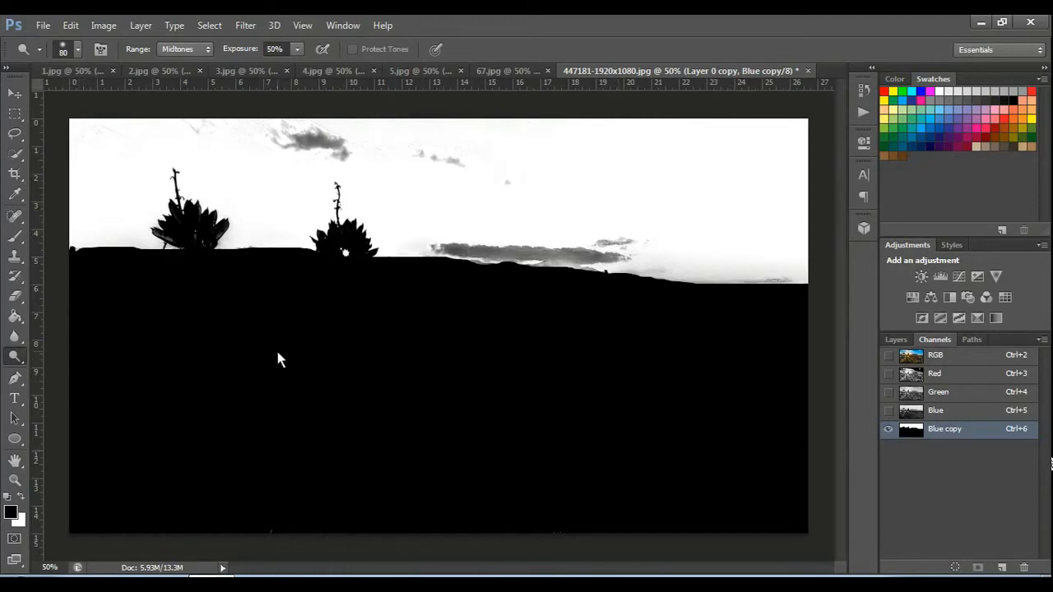
Load the Blue copy channel as a selection, return to the RGB composite and clear the selected sky from Layer 0 copy
{"action": "left_click", "coordinate": [914, 430], "text": "ctrl"}
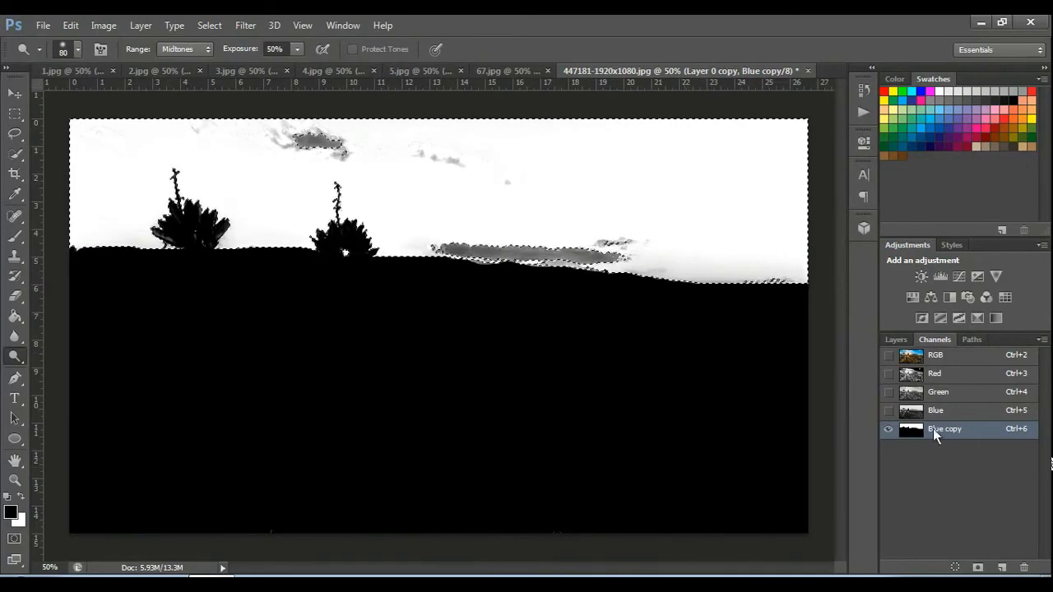
{"action": "left_click", "coordinate": [949, 354]}
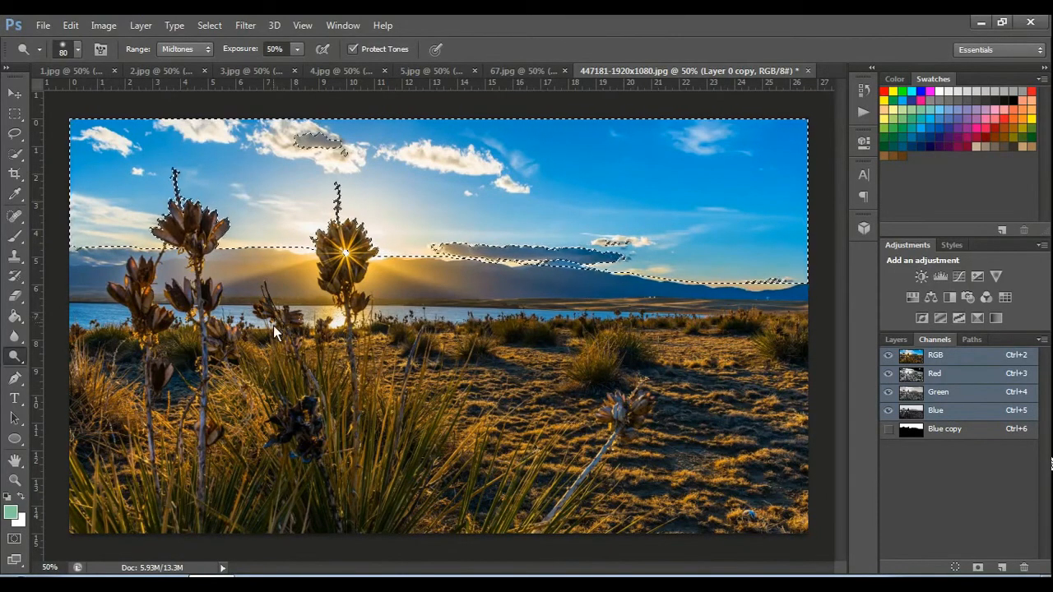
{"action": "left_click", "coordinate": [899, 339]}
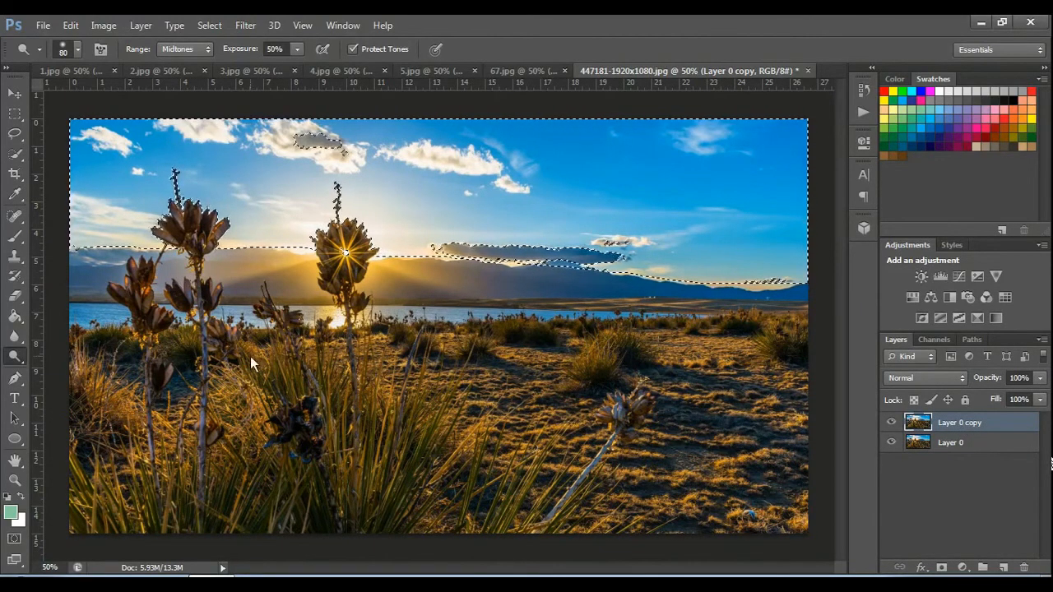
{"action": "left_click", "coordinate": [72, 24]}
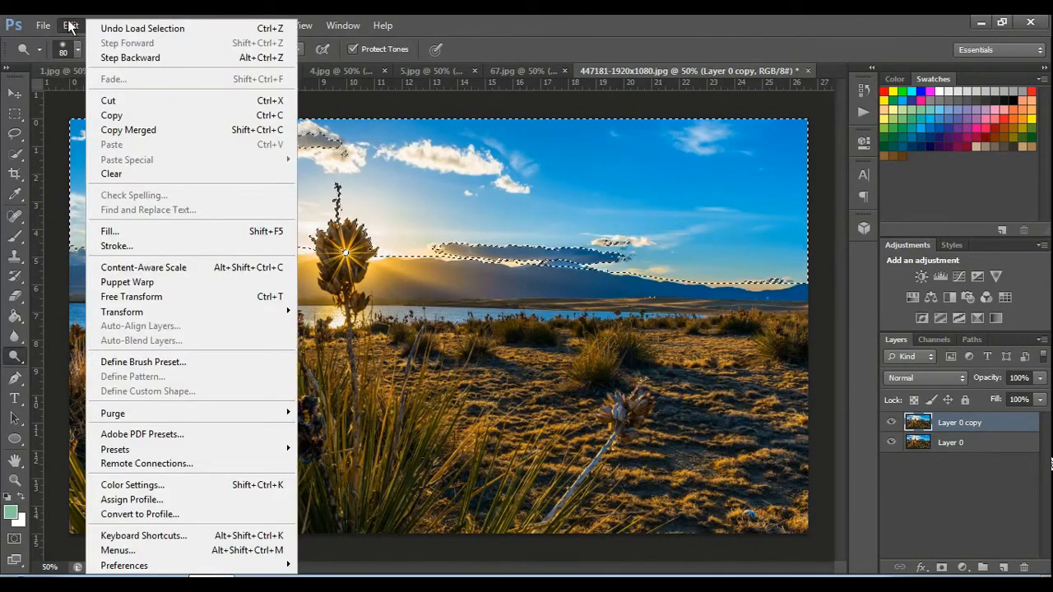
{"action": "left_click", "coordinate": [113, 176]}
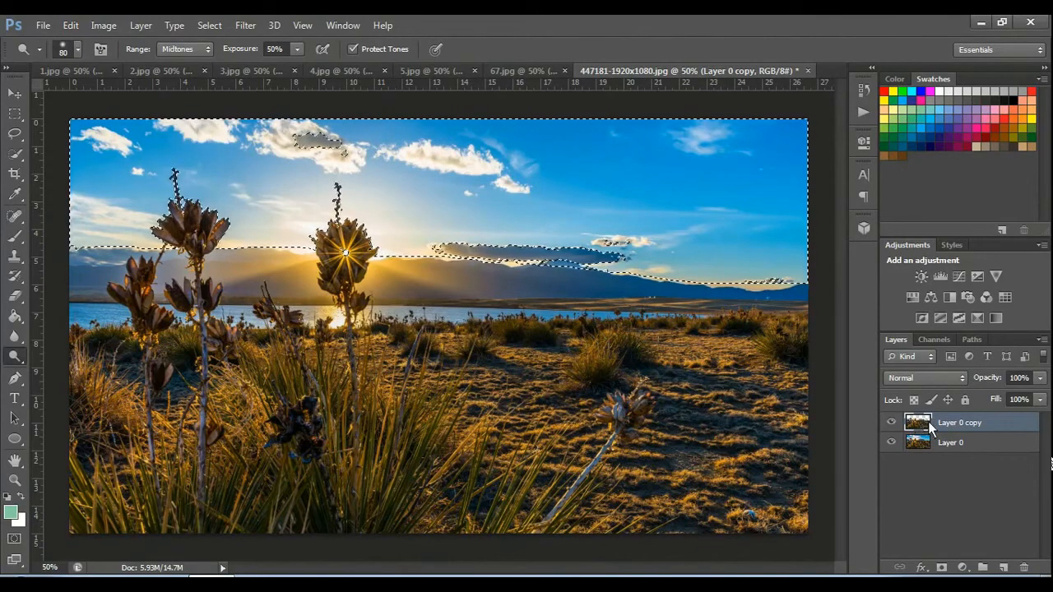
Add a green (#15de0b) Solid Color fill layer over the selected sky and set its blend mode to Color Burn
{"action": "left_click", "coordinate": [964, 568]}
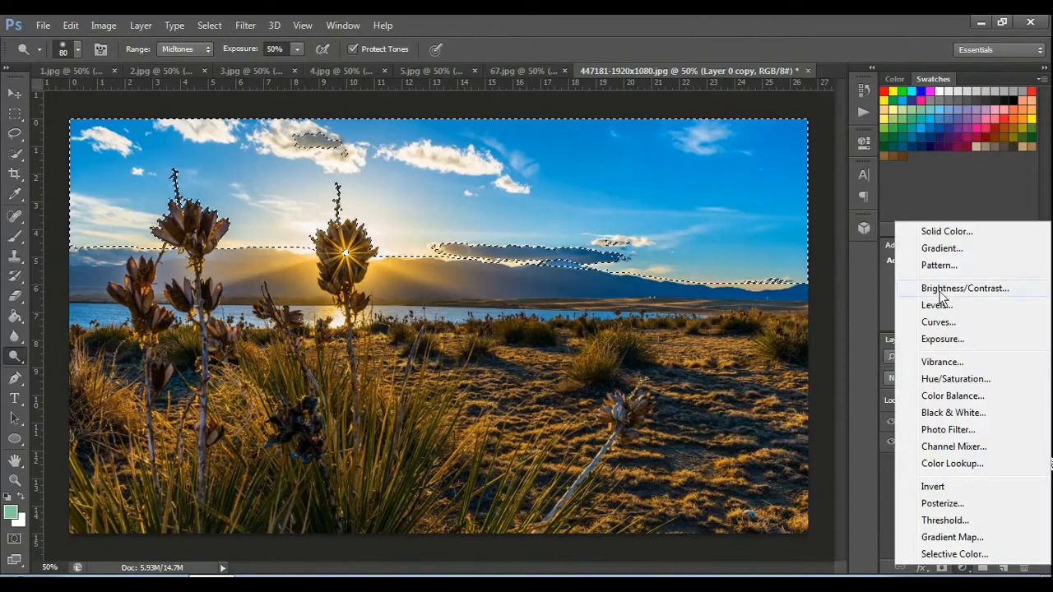
{"action": "left_click", "coordinate": [930, 233]}
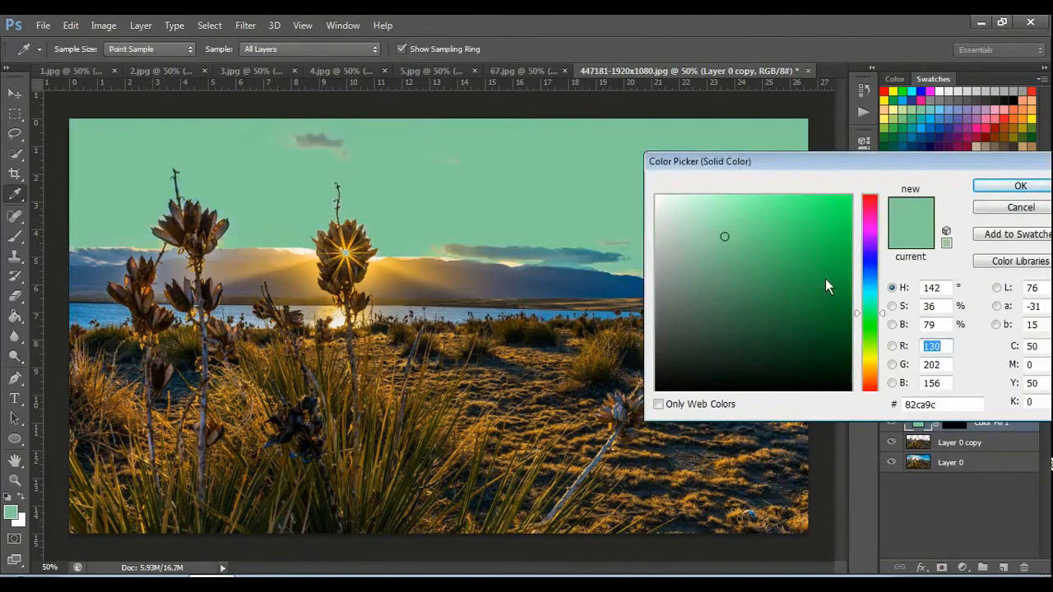
{"action": "left_click", "coordinate": [826, 280]}
{"action": "left_click", "coordinate": [841, 220]}
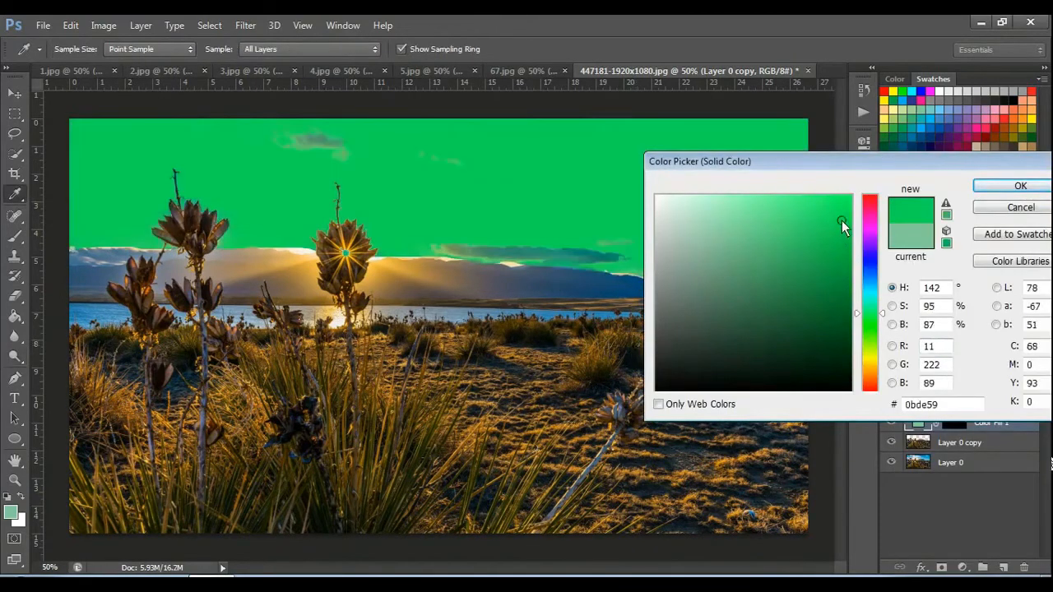
{"action": "left_click", "coordinate": [871, 327]}
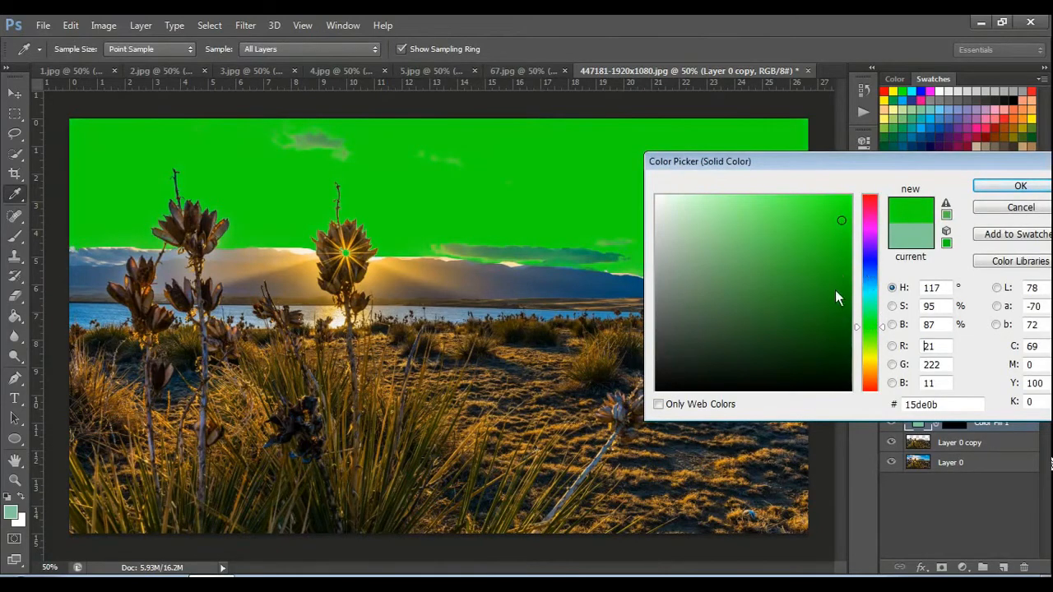
{"action": "left_click", "coordinate": [1038, 188]}
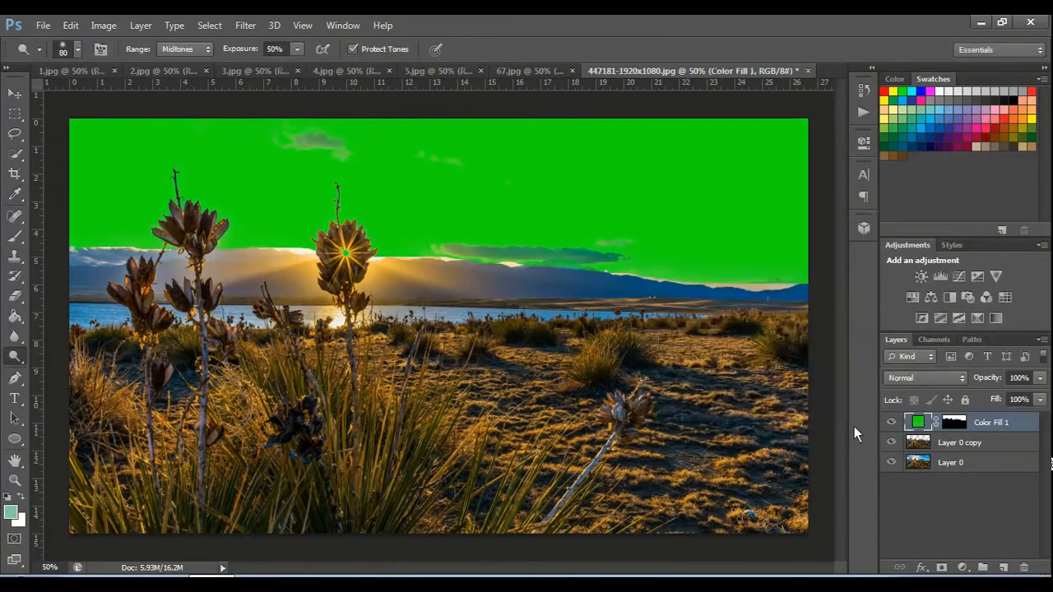
{"action": "left_click", "coordinate": [959, 377]}
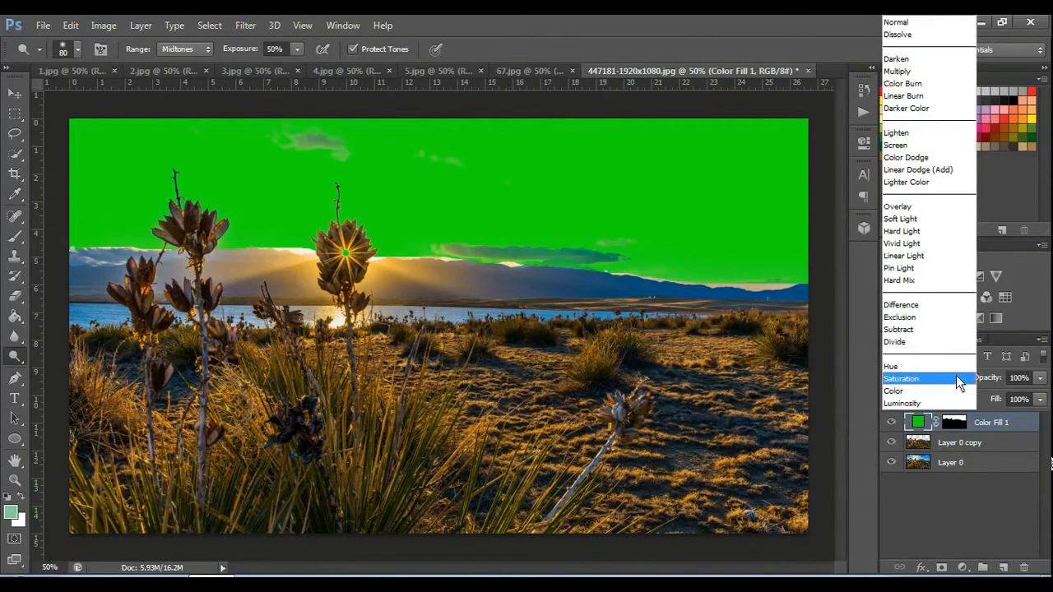
{"action": "left_click", "coordinate": [902, 84]}
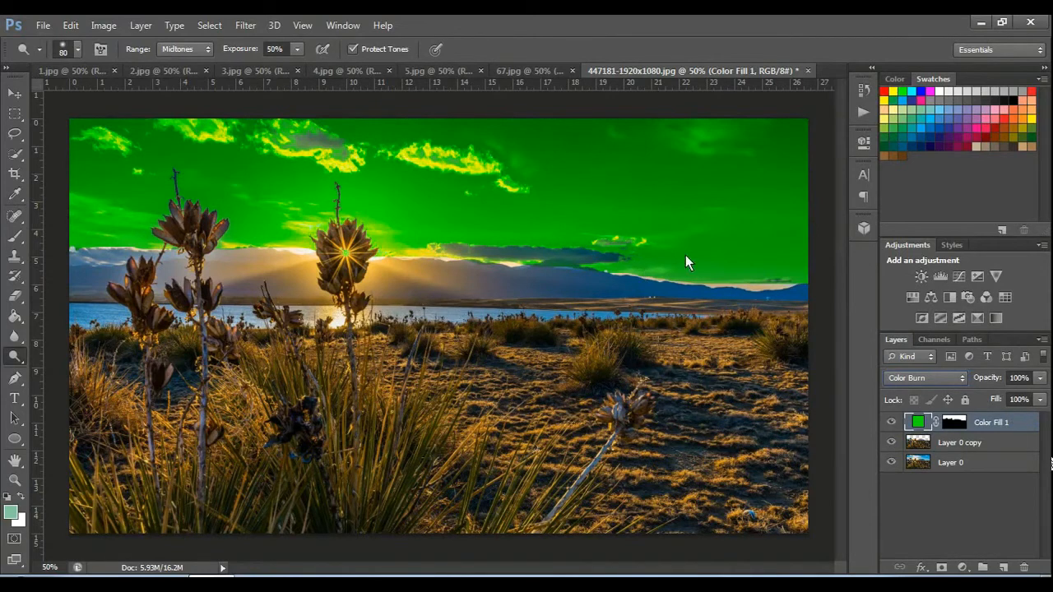
Reopen the Color Fill 1 color and try darker and softer greens for the sky, including #21750a and #4fc82f
{"action": "double_click", "coordinate": [918, 424]}
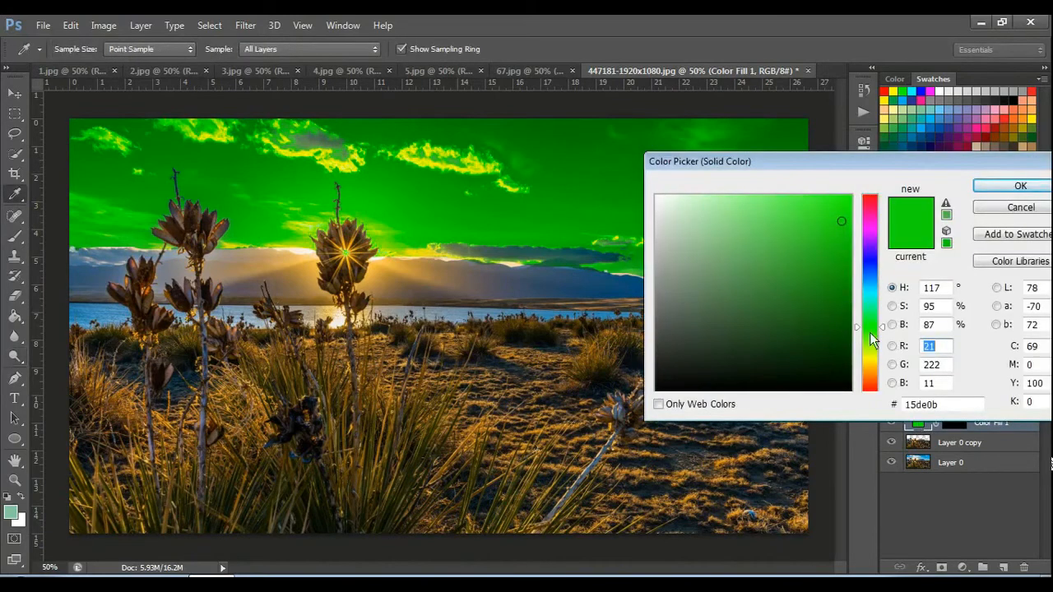
{"action": "left_click_drag", "start_coordinate": [872, 338], "coordinate": [870, 333]}
{"action": "left_click", "coordinate": [834, 301]}
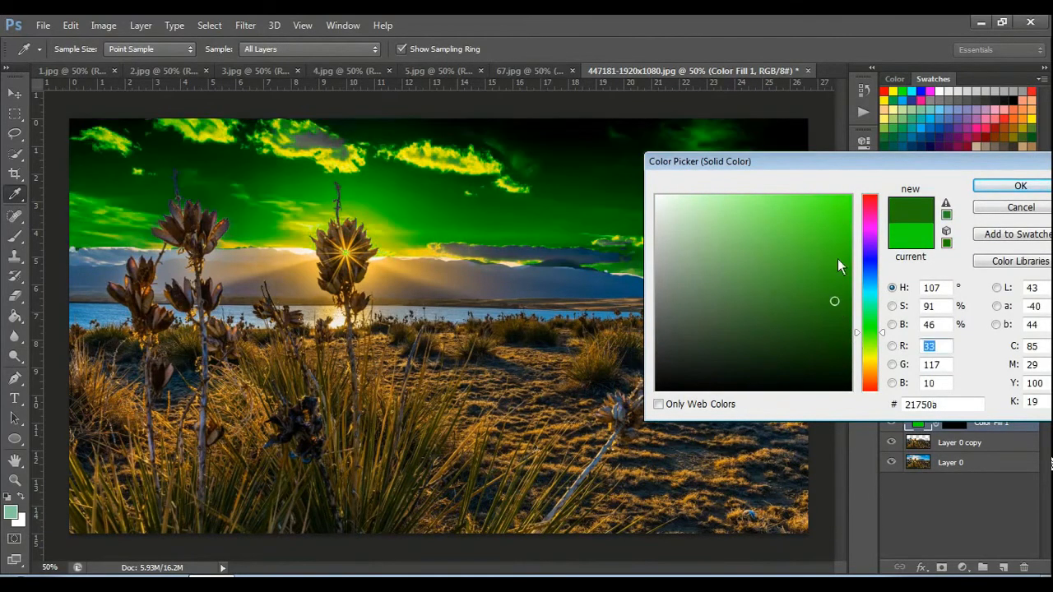
{"action": "left_click", "coordinate": [831, 208]}
{"action": "left_click", "coordinate": [805, 238]}
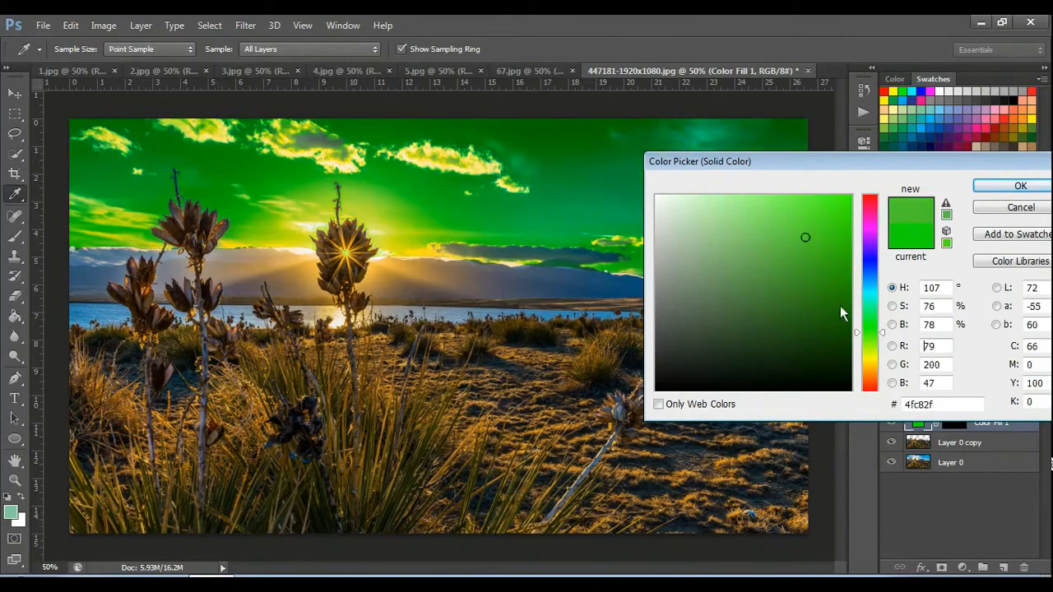
{"action": "left_click", "coordinate": [840, 310]}
Try bright blue #3109dd and a darker blue, followed by crimson shades #9e0638 and #ad0d42, as the sky fill color
{"action": "left_click", "coordinate": [871, 254]}
{"action": "left_click", "coordinate": [844, 222]}
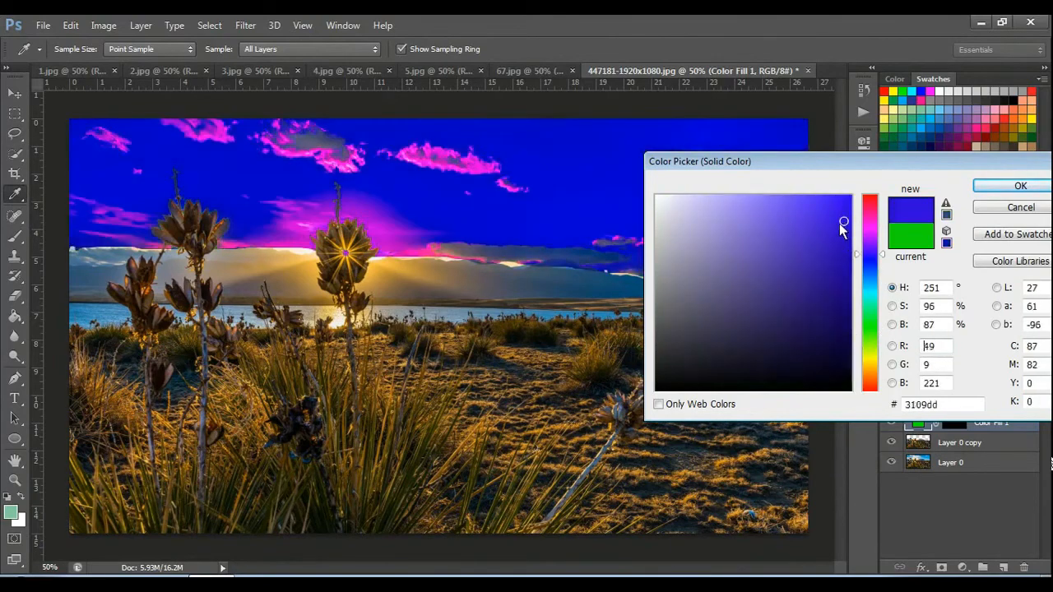
{"action": "left_click", "coordinate": [843, 270]}
{"action": "left_click", "coordinate": [869, 205]}
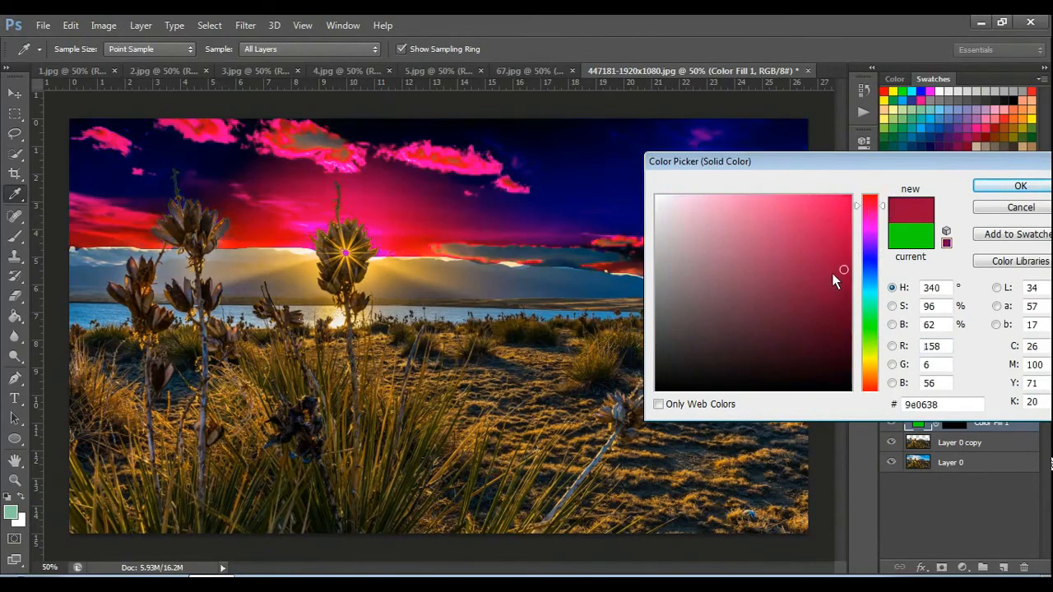
{"action": "left_click", "coordinate": [832, 315]}
{"action": "left_click", "coordinate": [837, 257]}
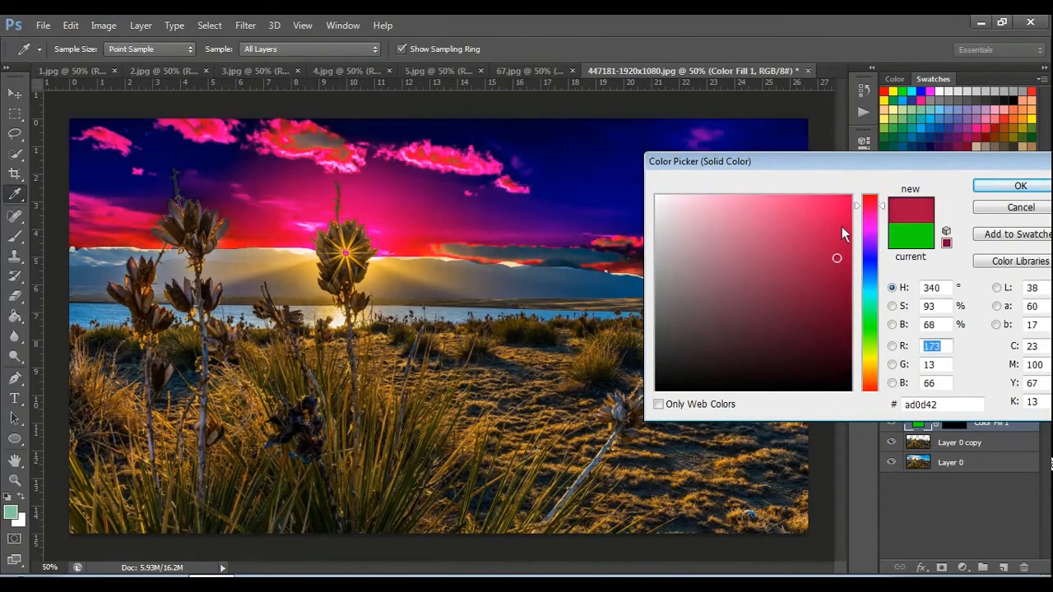
{"action": "left_click", "coordinate": [842, 227]}
Cycle the sky fill's hue through green, blue, purple #ad0bd6 and pinkish red
{"action": "left_click", "coordinate": [872, 324]}
{"action": "left_click", "coordinate": [872, 277]}
{"action": "left_click", "coordinate": [870, 234]}
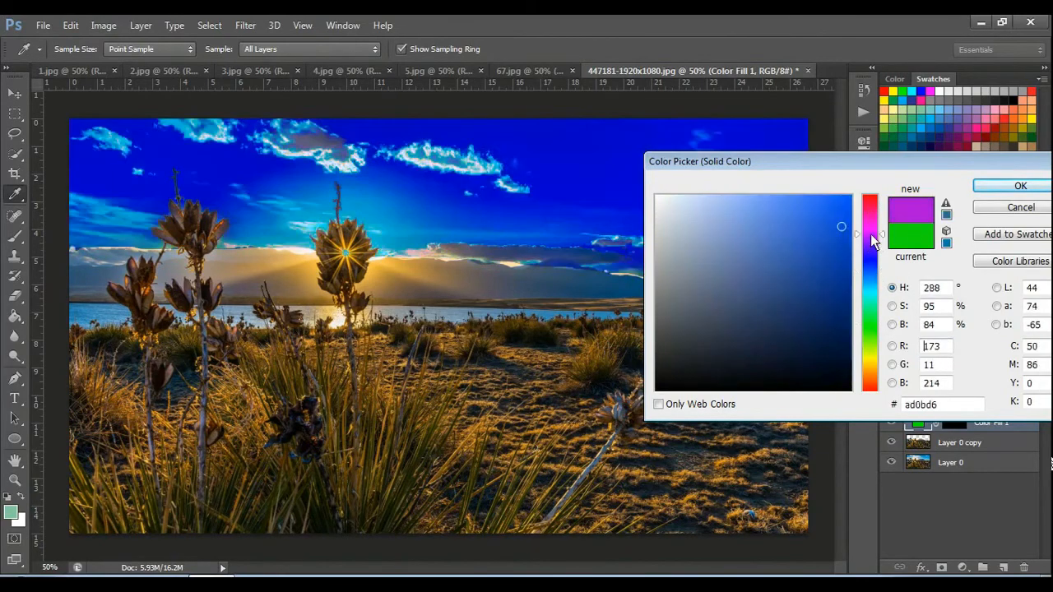
{"action": "left_click", "coordinate": [869, 206]}
Try yellow fill shades for the sky, from #d4d60b through dark #6d6e0f and #454603 to light #ecee4b
{"action": "left_click", "coordinate": [871, 358]}
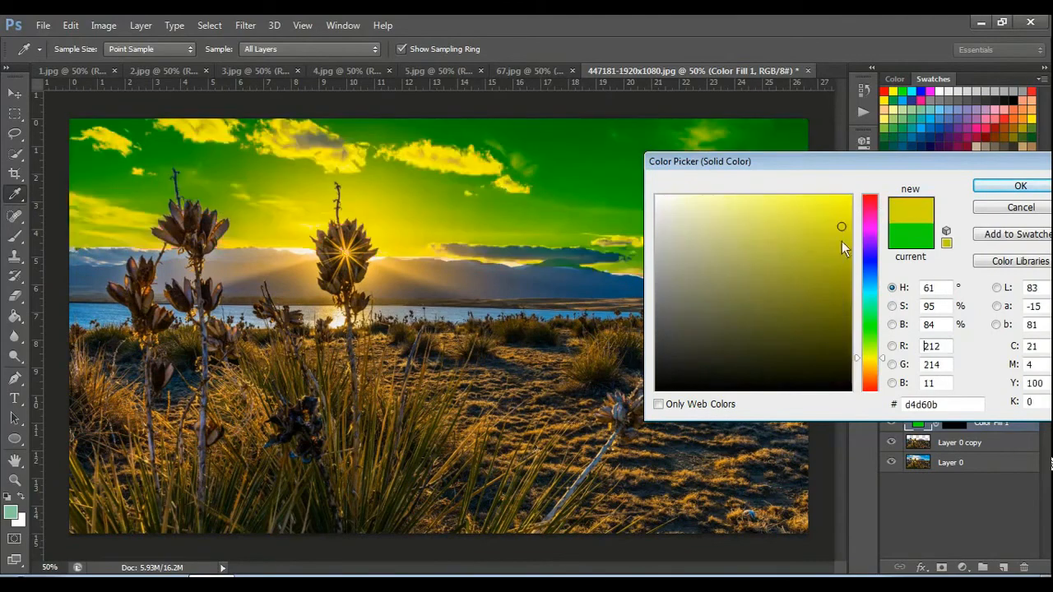
{"action": "left_click", "coordinate": [834, 209]}
{"action": "left_click", "coordinate": [826, 307]}
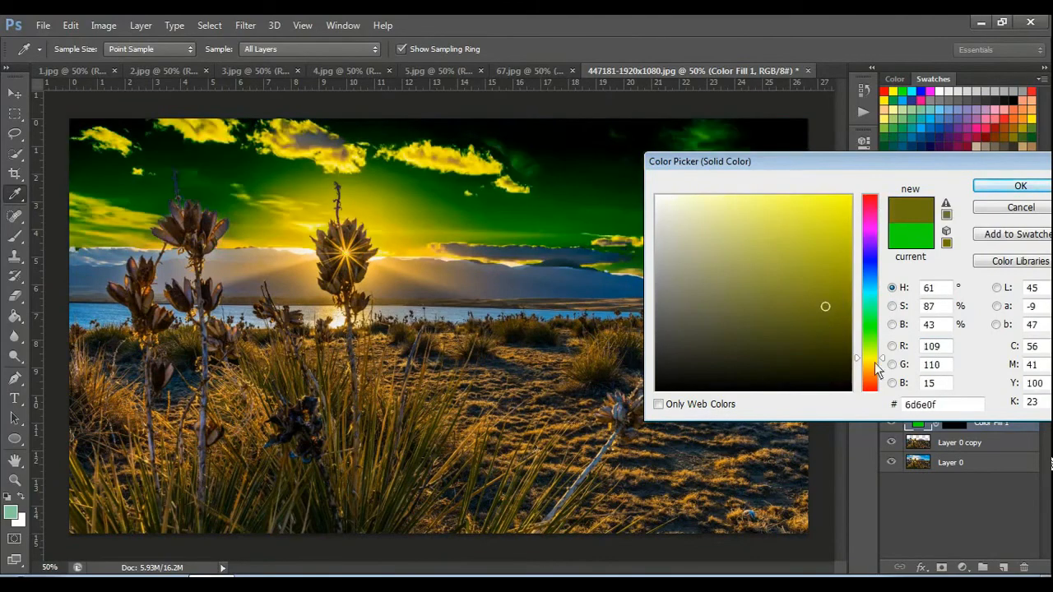
{"action": "left_click", "coordinate": [843, 338]}
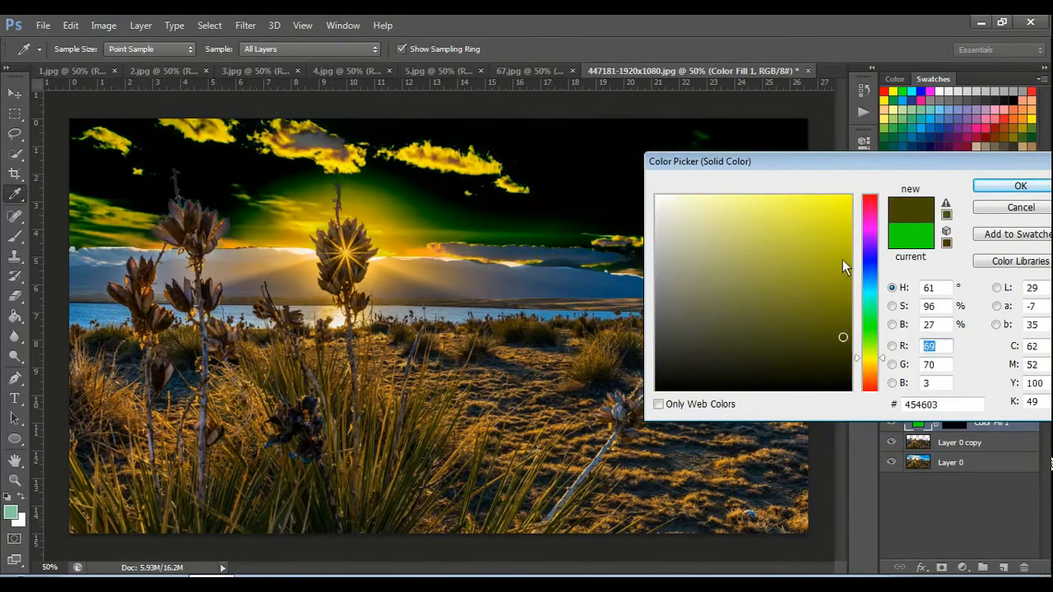
{"action": "left_click", "coordinate": [843, 259]}
{"action": "left_click", "coordinate": [843, 220]}
{"action": "left_click", "coordinate": [789, 208]}
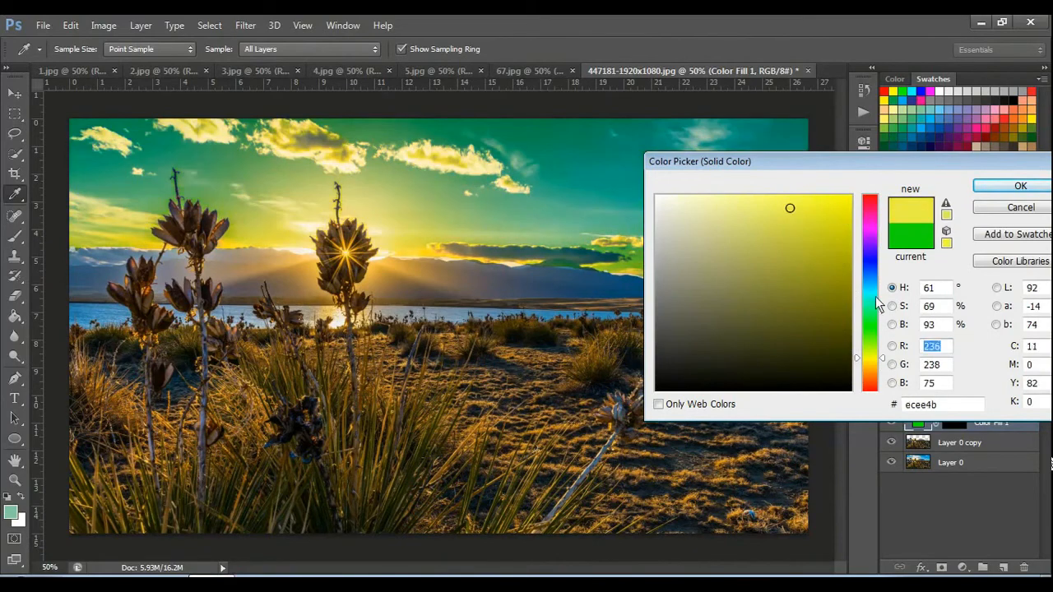
Try turquoise fill shades for the sky, including dark #0c665c and bright #11e6cf
{"action": "left_click", "coordinate": [869, 296]}
{"action": "left_click", "coordinate": [832, 215]}
{"action": "left_click", "coordinate": [831, 270]}
{"action": "left_click", "coordinate": [828, 312]}
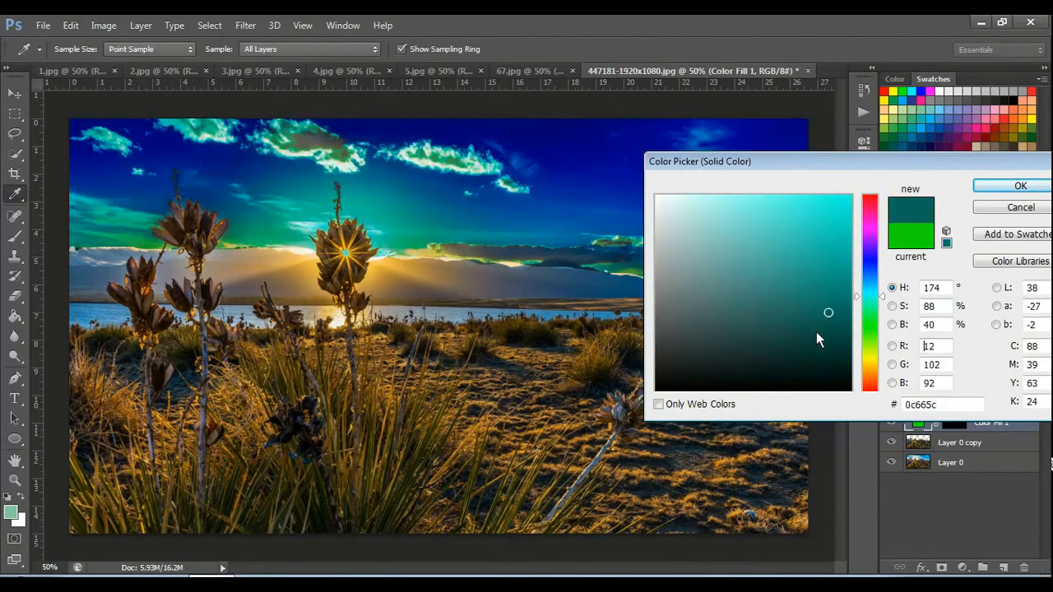
{"action": "left_click", "coordinate": [778, 281]}
{"action": "left_click", "coordinate": [837, 214]}
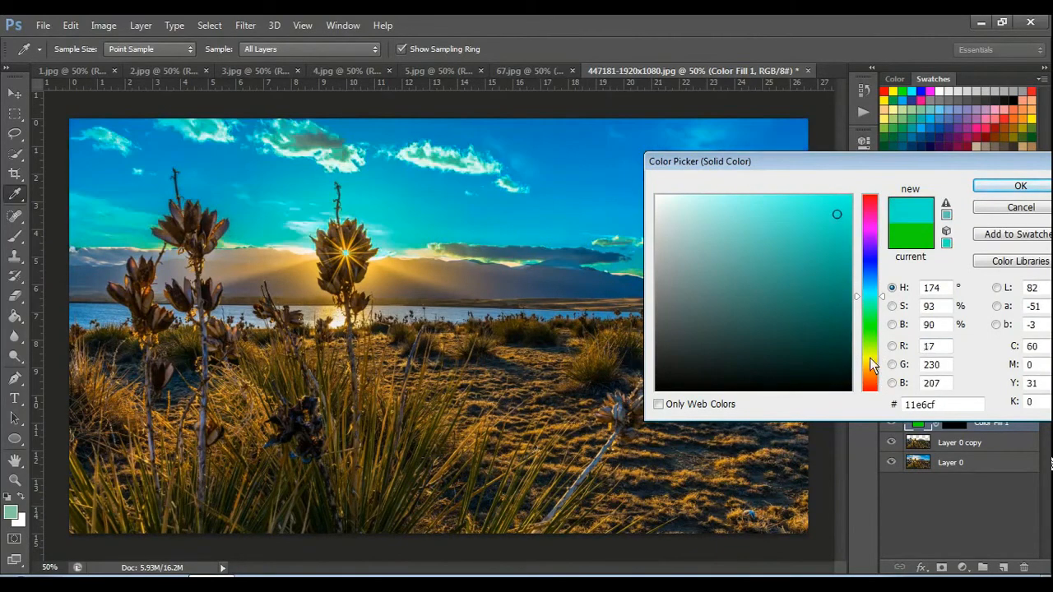
Return the sky fill to a yellow hue and compare #bbbd13, #8e900b and #e0e30c
{"action": "left_click", "coordinate": [870, 358]}
{"action": "left_click", "coordinate": [832, 246]}
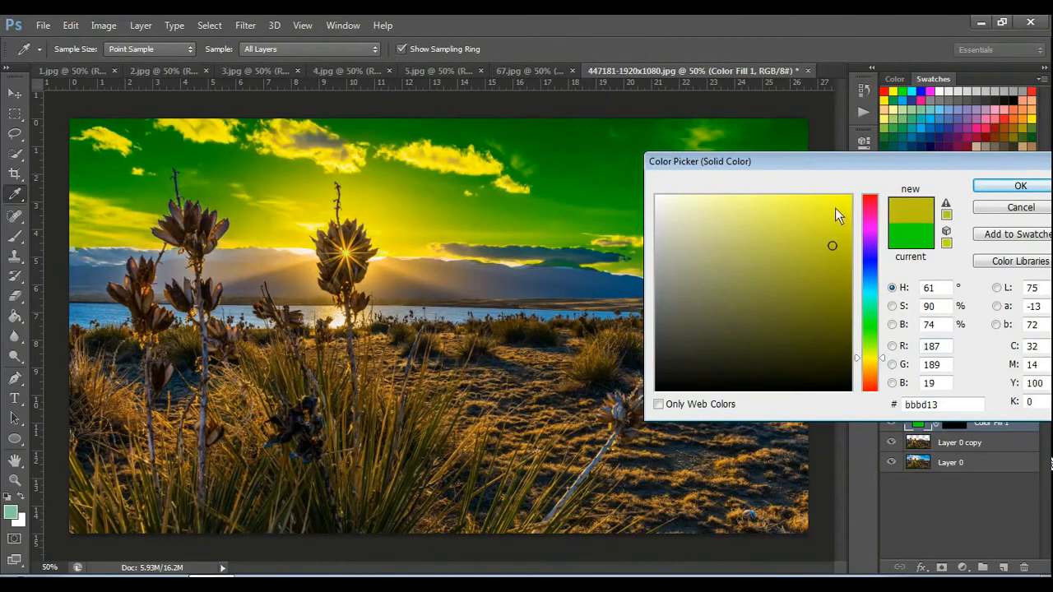
{"action": "left_click", "coordinate": [836, 209]}
{"action": "left_click", "coordinate": [786, 226]}
{"action": "left_click", "coordinate": [836, 280]}
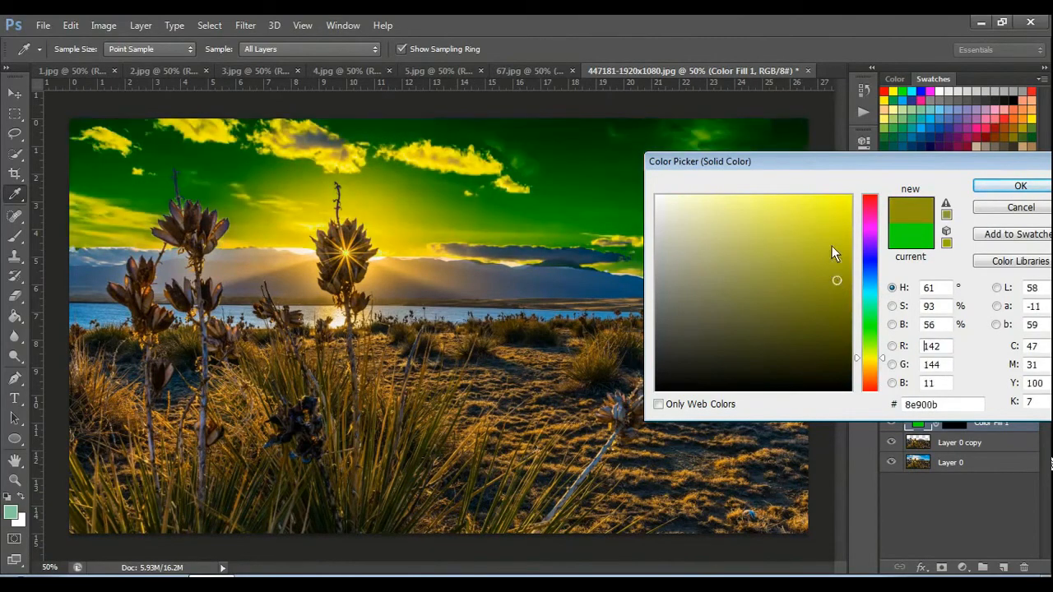
{"action": "left_click", "coordinate": [841, 217]}
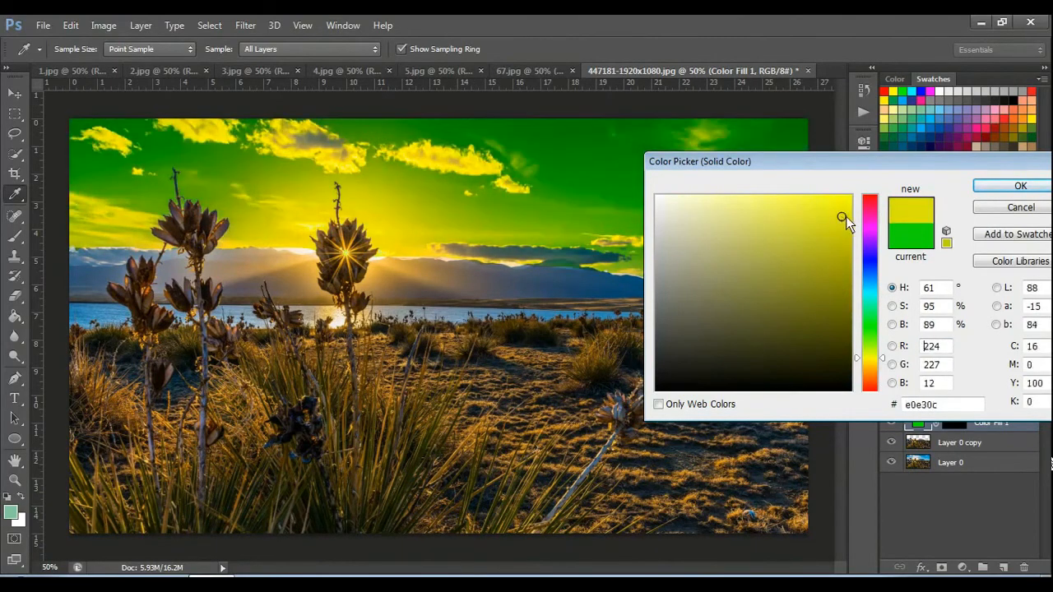
Alternate the sky fill between green #2daa0b, golden yellow #e8d506 and green #10c221
{"action": "left_click", "coordinate": [876, 332]}
{"action": "left_click", "coordinate": [839, 260]}
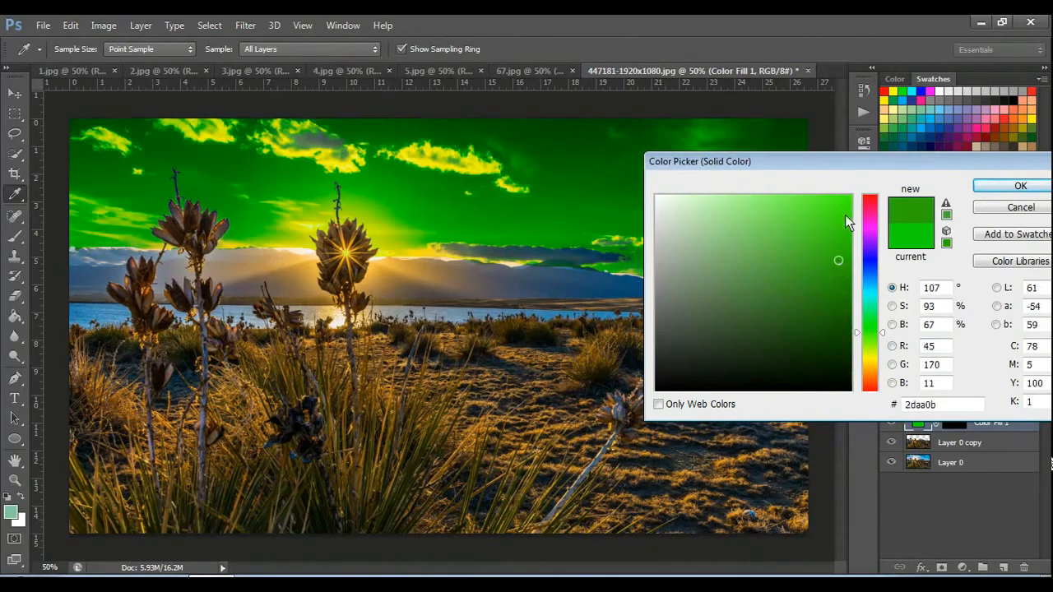
{"action": "left_click", "coordinate": [845, 212]}
{"action": "left_click", "coordinate": [874, 360]}
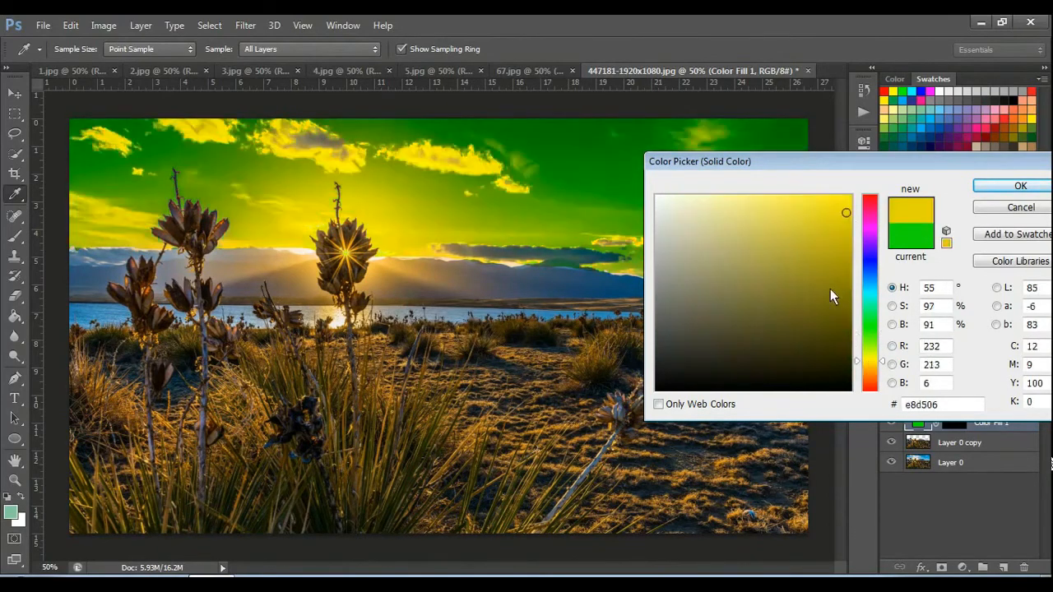
{"action": "left_click", "coordinate": [835, 242]}
{"action": "left_click", "coordinate": [874, 322]}
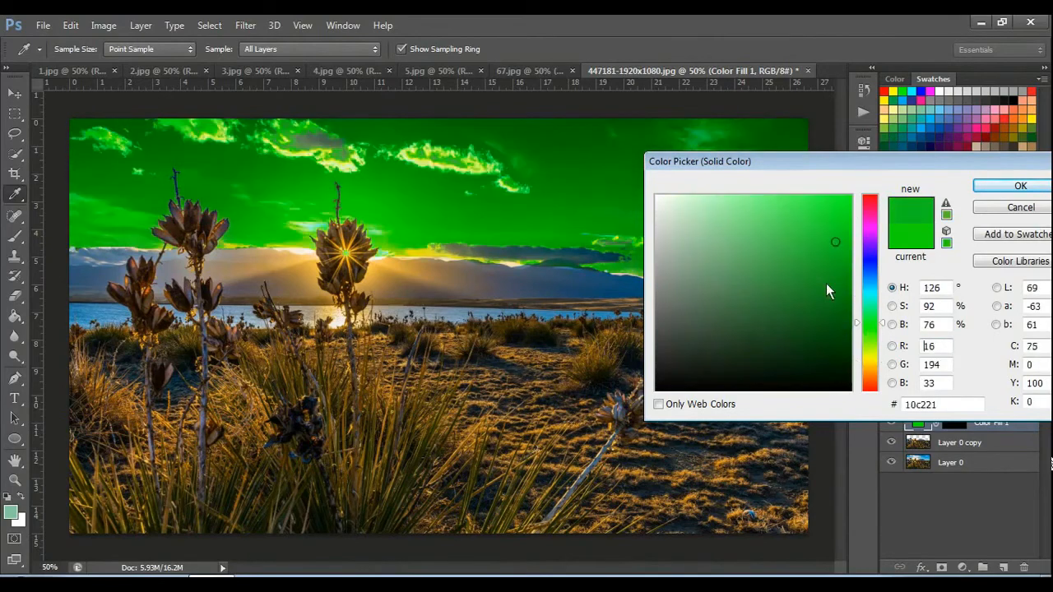
{"action": "left_click", "coordinate": [836, 221]}
Try yellow-green fill shades #c8de11, #a1b30d, #4d5602 and #83910b on the sky
{"action": "left_click", "coordinate": [869, 355]}
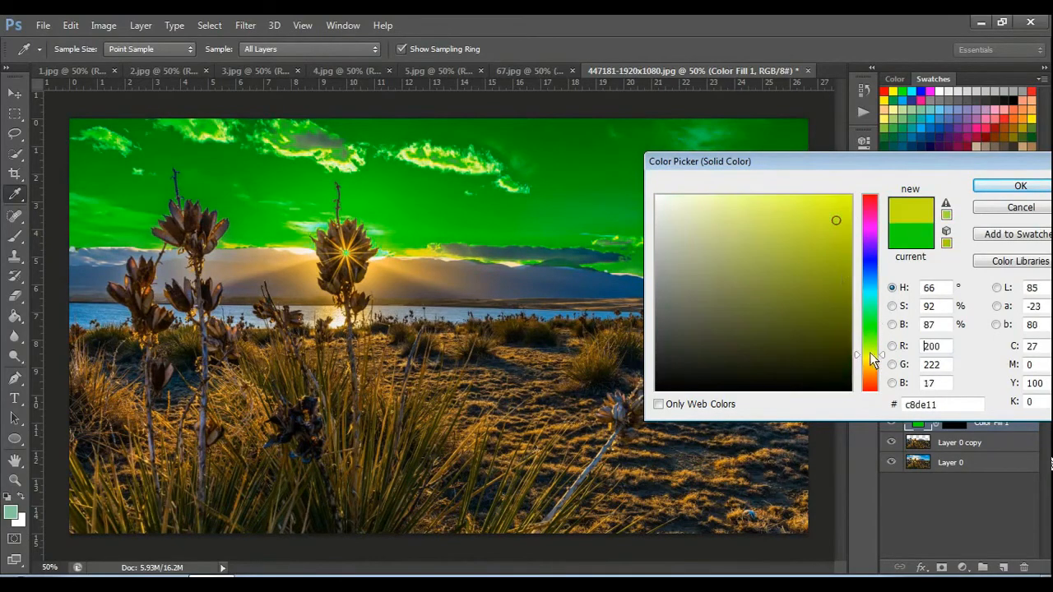
{"action": "left_click", "coordinate": [837, 254]}
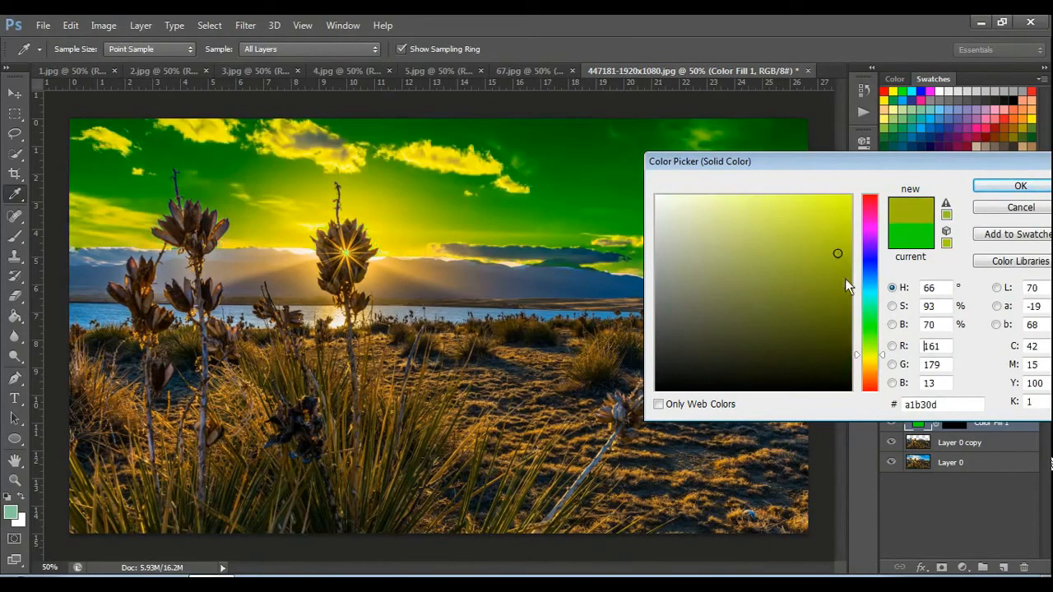
{"action": "left_click", "coordinate": [847, 325]}
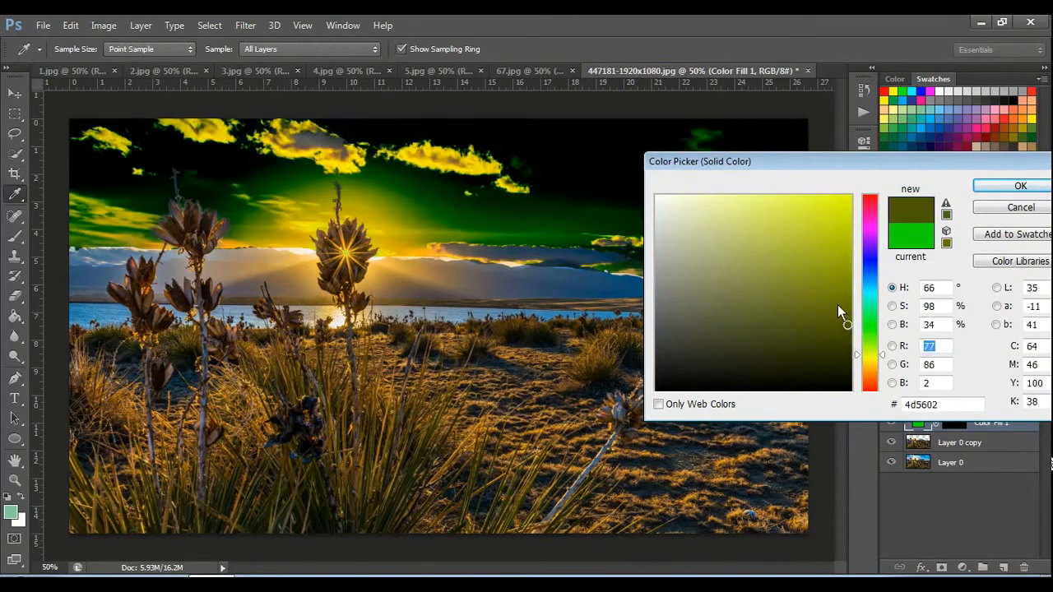
{"action": "left_click", "coordinate": [838, 302]}
{"action": "left_click", "coordinate": [836, 281]}
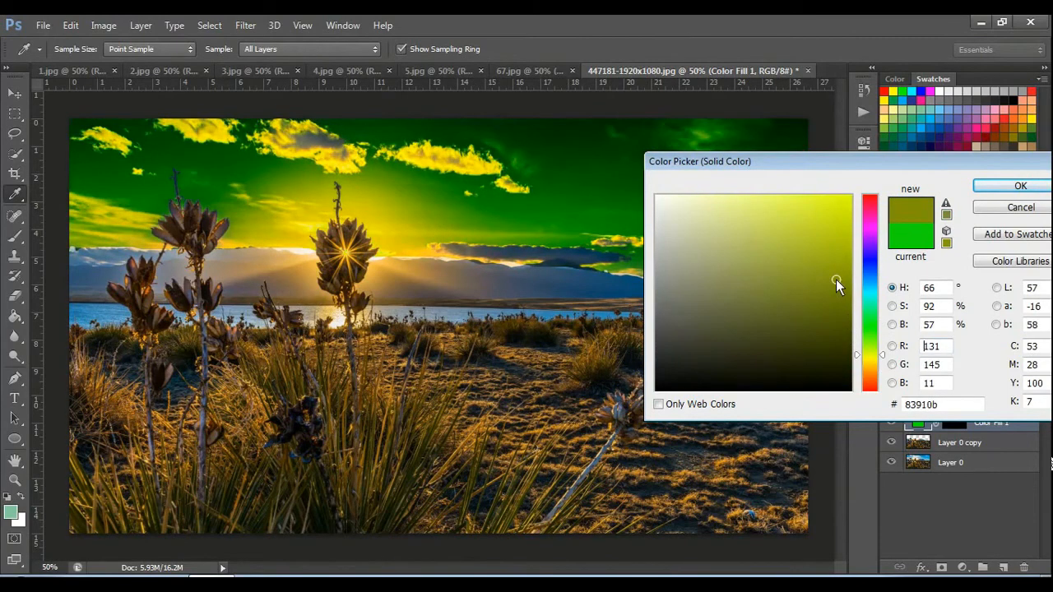
Try dark red #910b21, amber #916d0b and #a87d09, and teal #09a890 as the sky fill color
{"action": "left_click", "coordinate": [870, 201]}
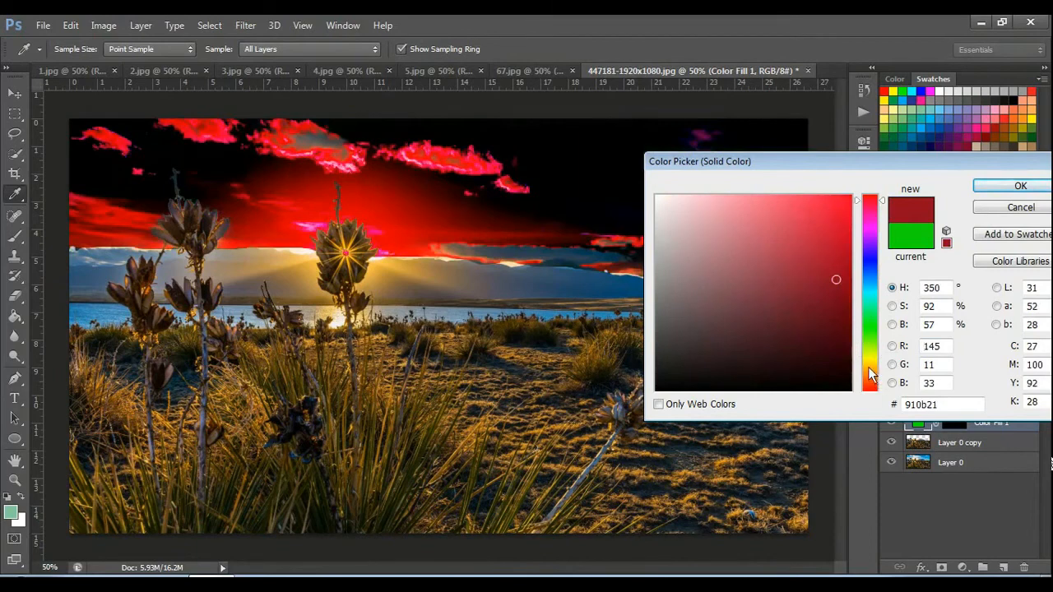
{"action": "left_click", "coordinate": [869, 367]}
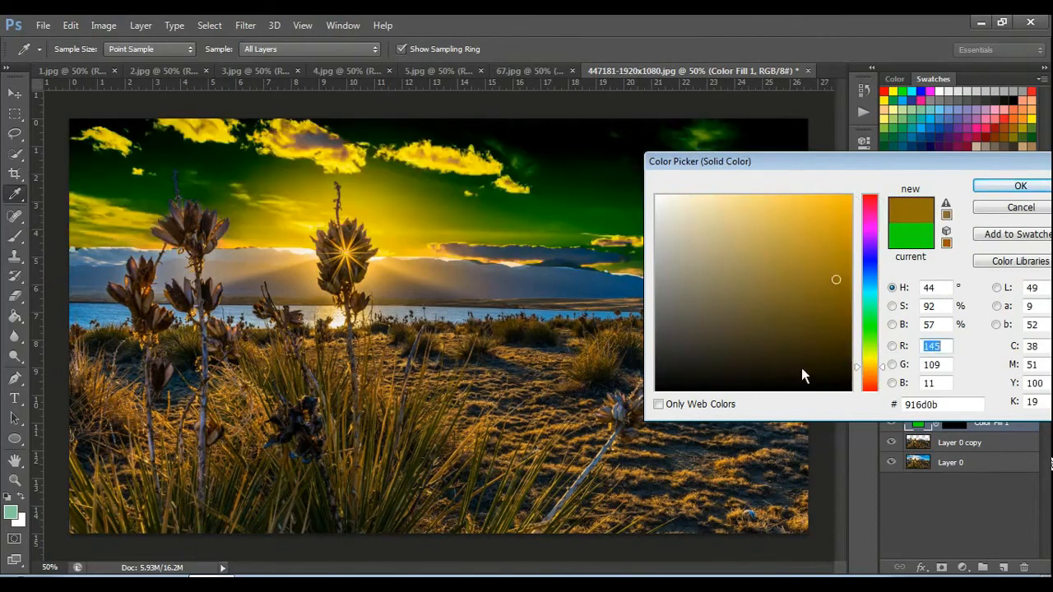
{"action": "left_click", "coordinate": [841, 262]}
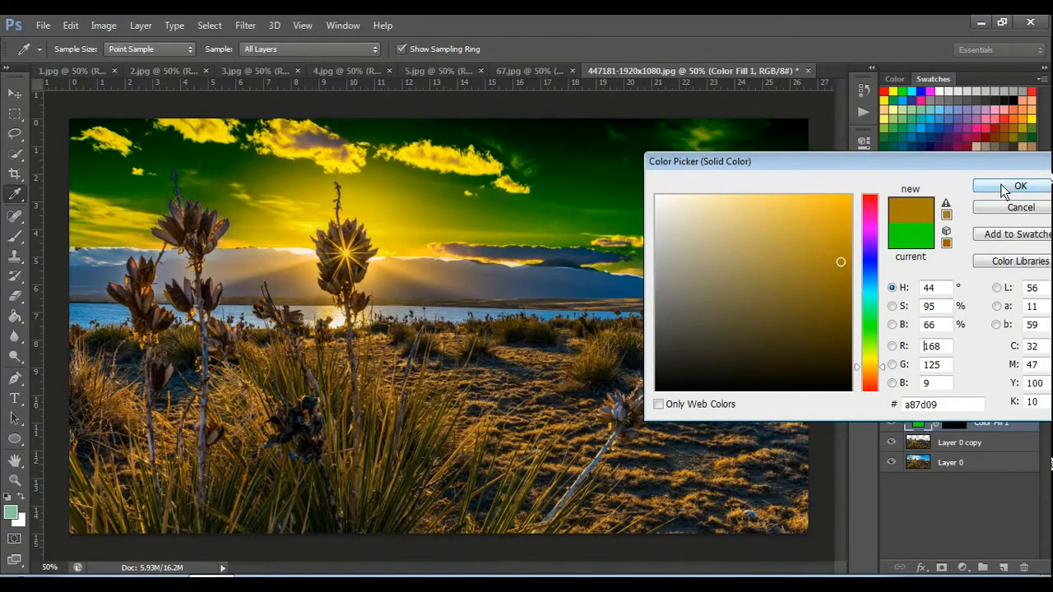
{"action": "left_click", "coordinate": [873, 300]}
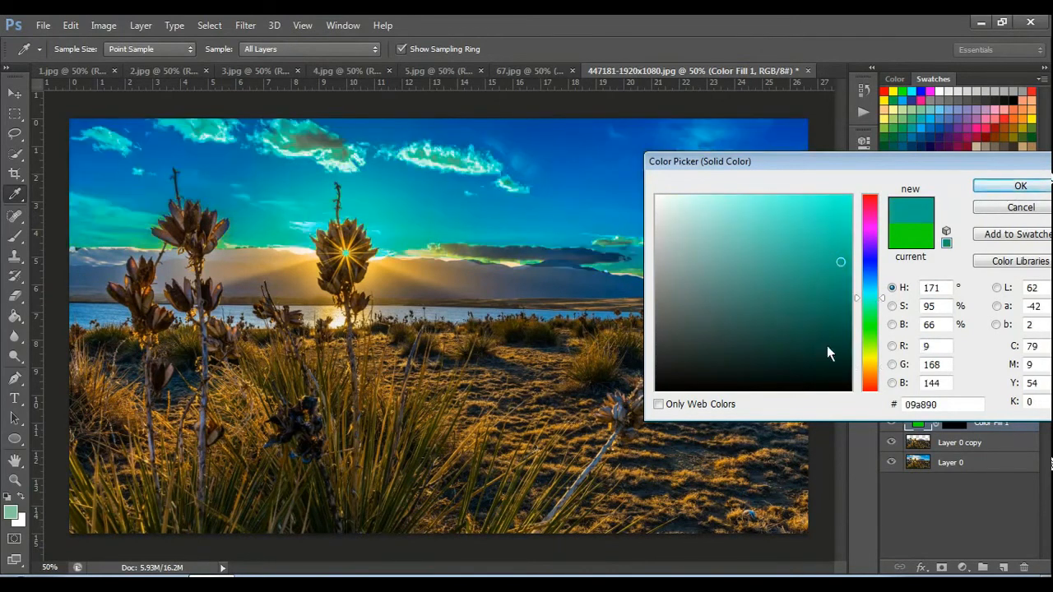
Set the Color Fill 1 layer's color to dark blue #084782 and apply it to the sky
{"action": "left_click", "coordinate": [866, 279]}
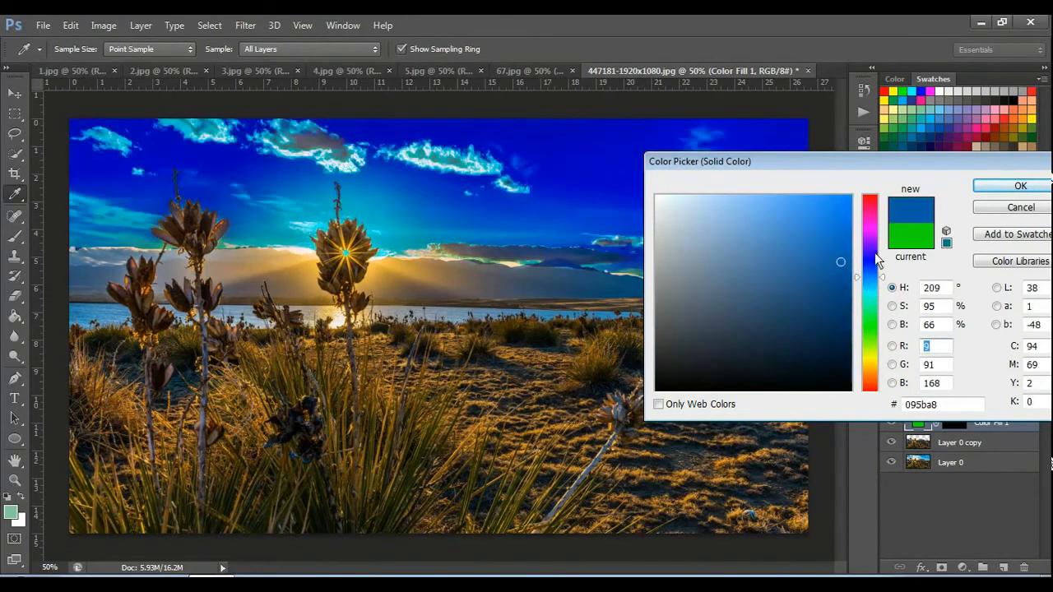
{"action": "left_click_drag", "start_coordinate": [845, 235], "coordinate": [842, 202]}
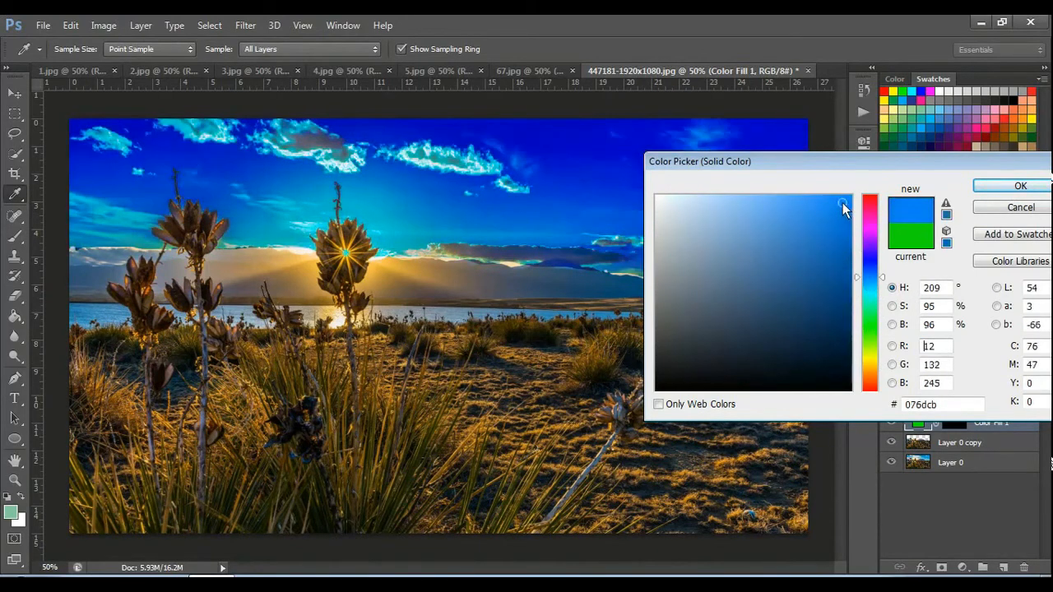
{"action": "left_click", "coordinate": [834, 270]}
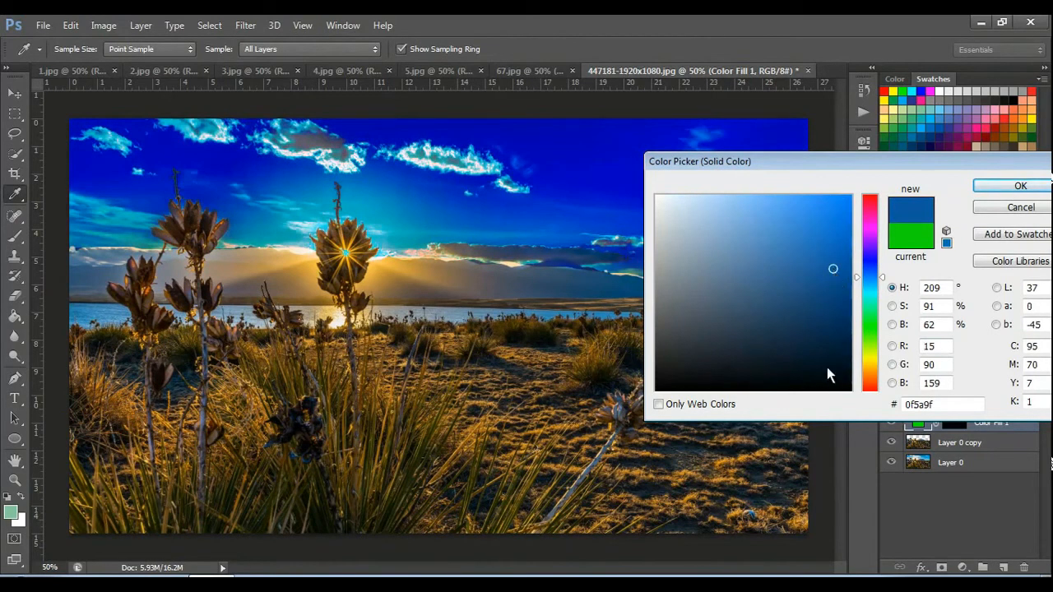
{"action": "left_click", "coordinate": [845, 294]}
{"action": "left_click", "coordinate": [831, 225]}
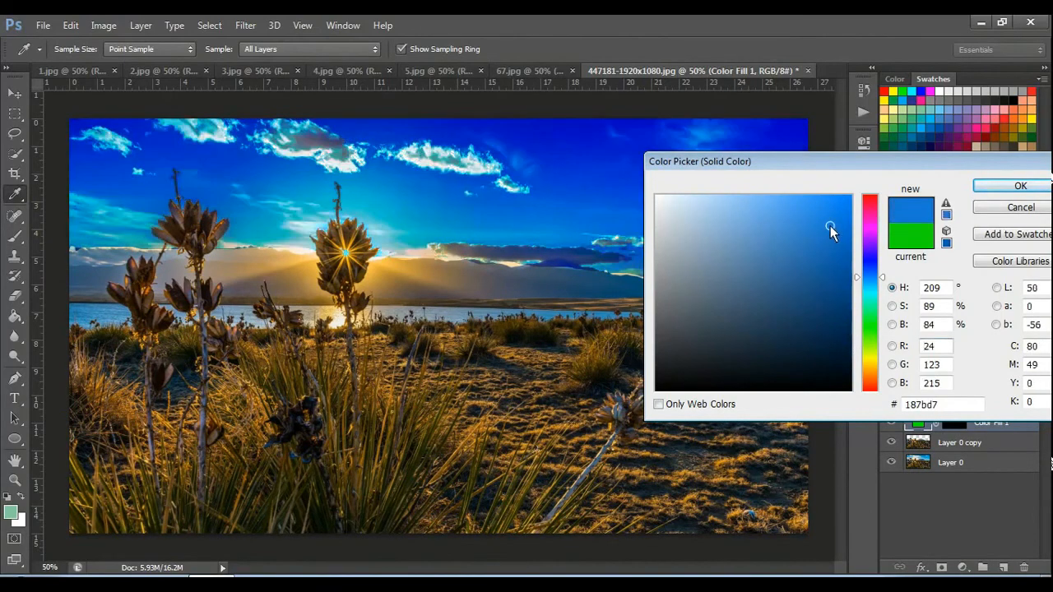
{"action": "left_click", "coordinate": [839, 291]}
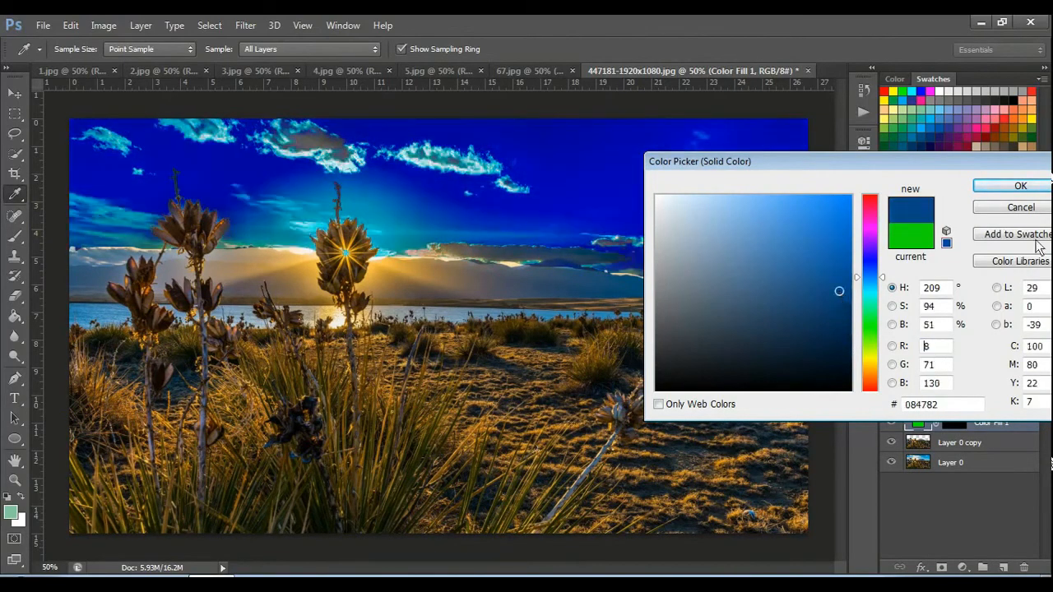
{"action": "left_click", "coordinate": [1020, 186]}
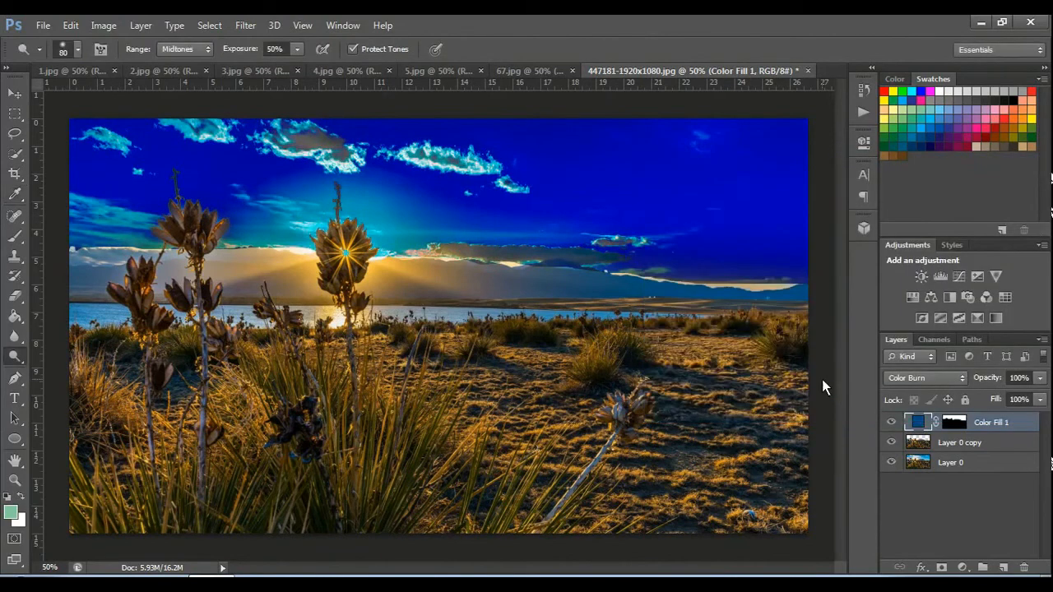